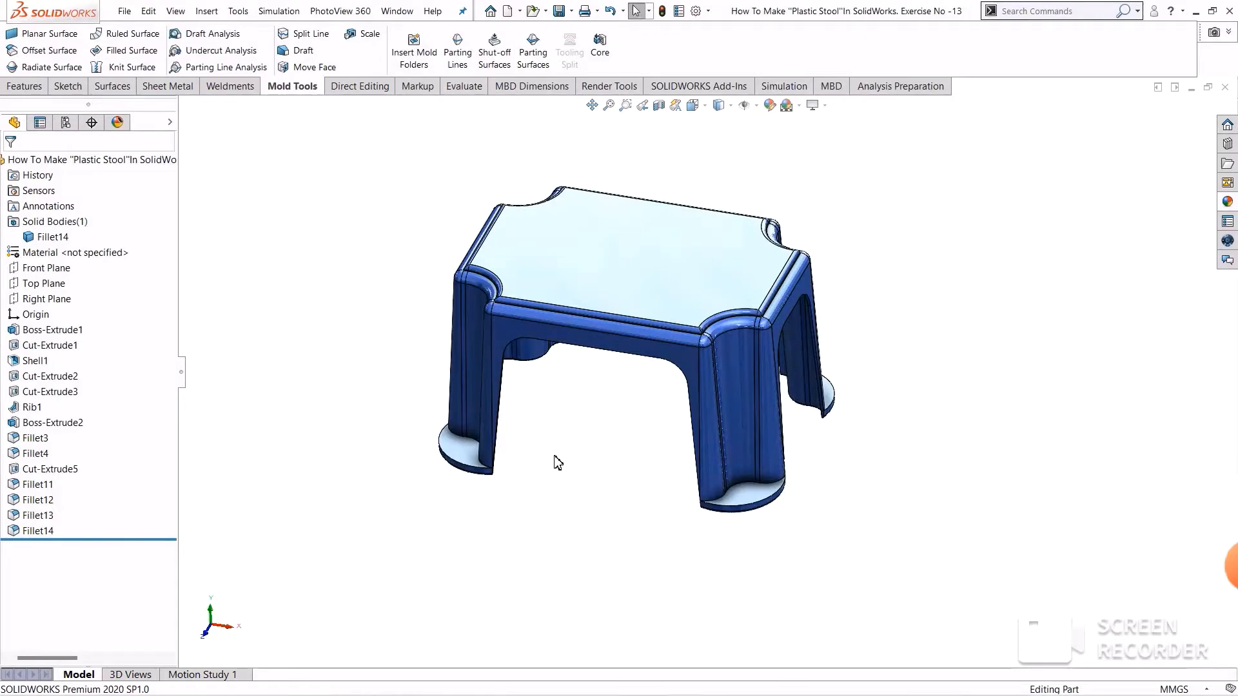
Run a draft analysis on the stool using the Top Plane as pull direction and a 0.30° draft angle
{"action": "middle_click_drag", "start_coordinate": [558, 463], "coordinate": [357, 187]}
{"action": "middle_click_drag", "start_coordinate": [398, 374], "coordinate": [401, 268]}
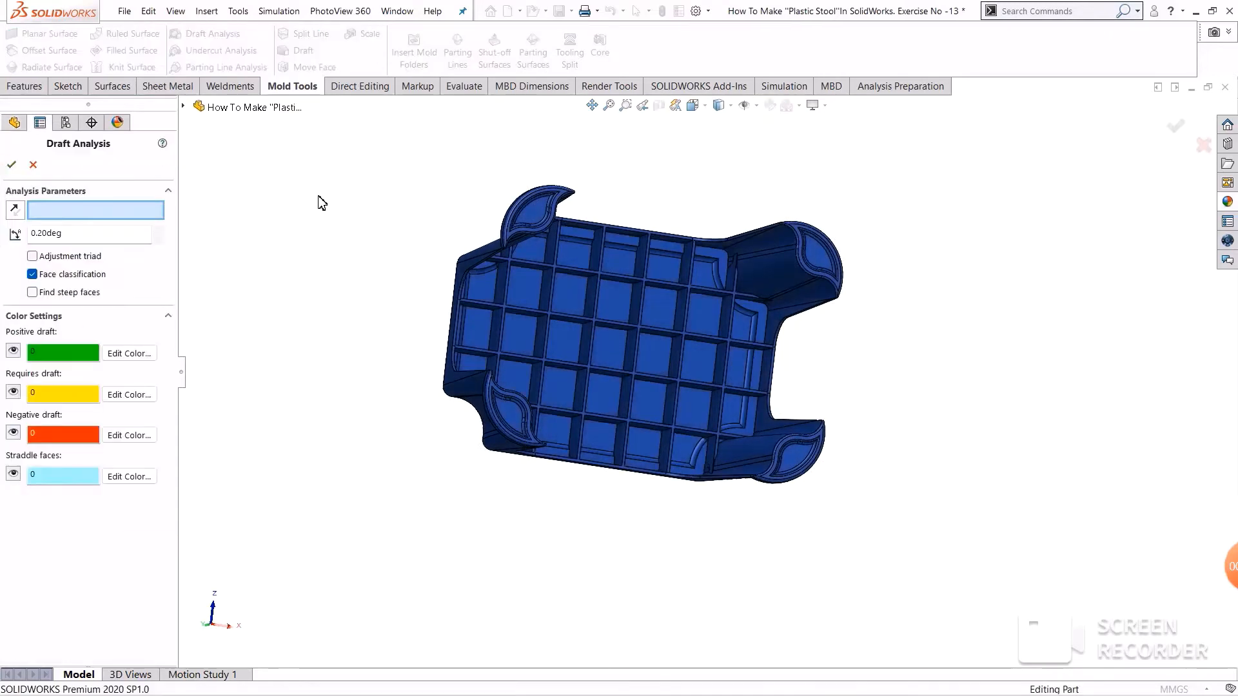
{"action": "middle_click_drag", "start_coordinate": [371, 446], "coordinate": [380, 362]}
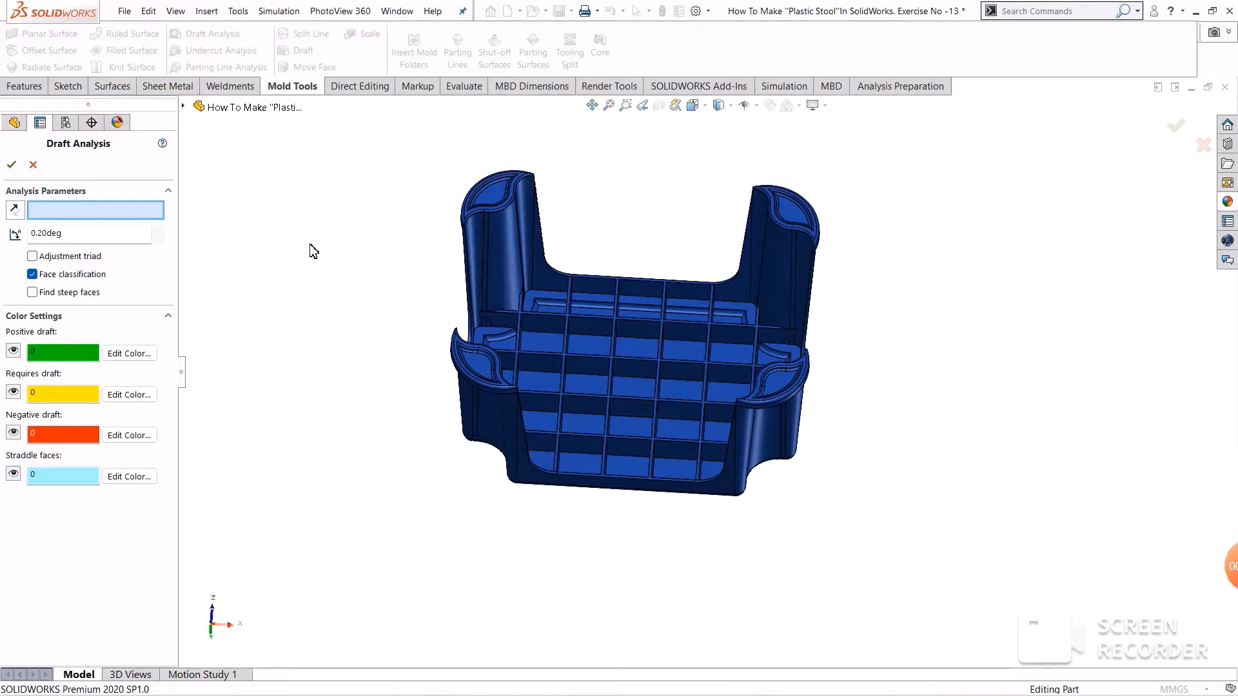
{"action": "left_click", "coordinate": [183, 107]}
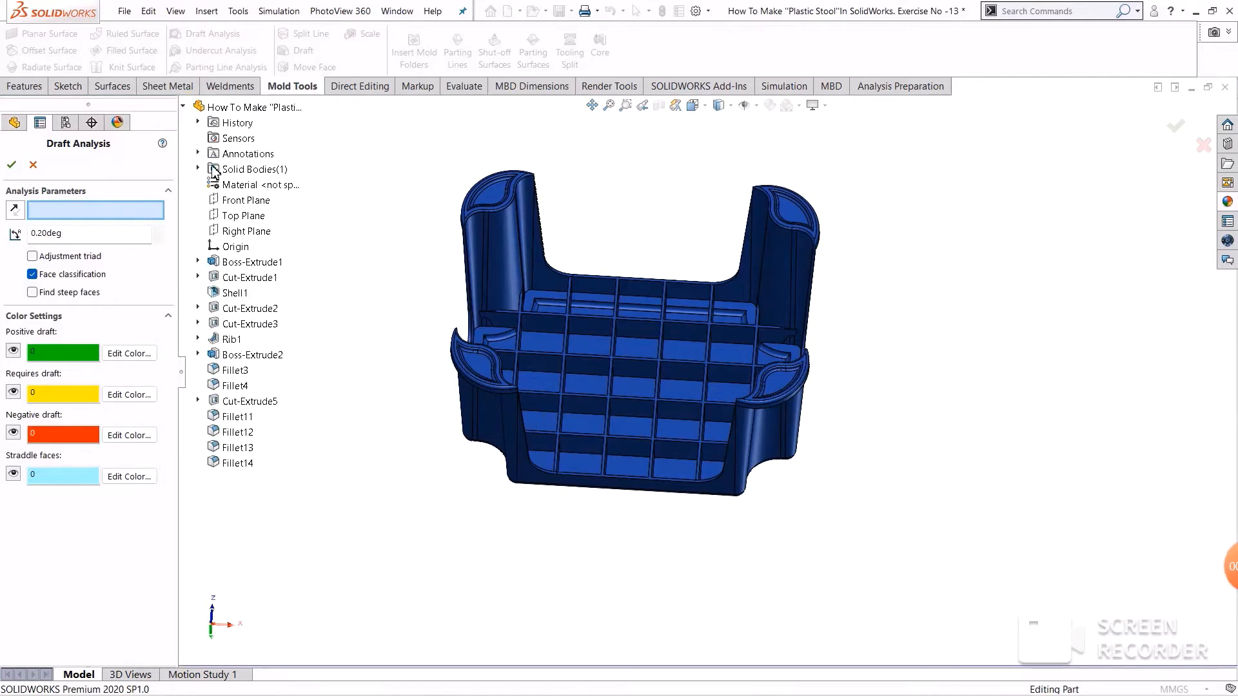
{"action": "left_click", "coordinate": [224, 216]}
{"action": "middle_click_drag", "start_coordinate": [362, 265], "coordinate": [400, 265]}
{"action": "scroll", "coordinate": [554, 398], "scroll_direction": "down", "scroll_amount": 1}
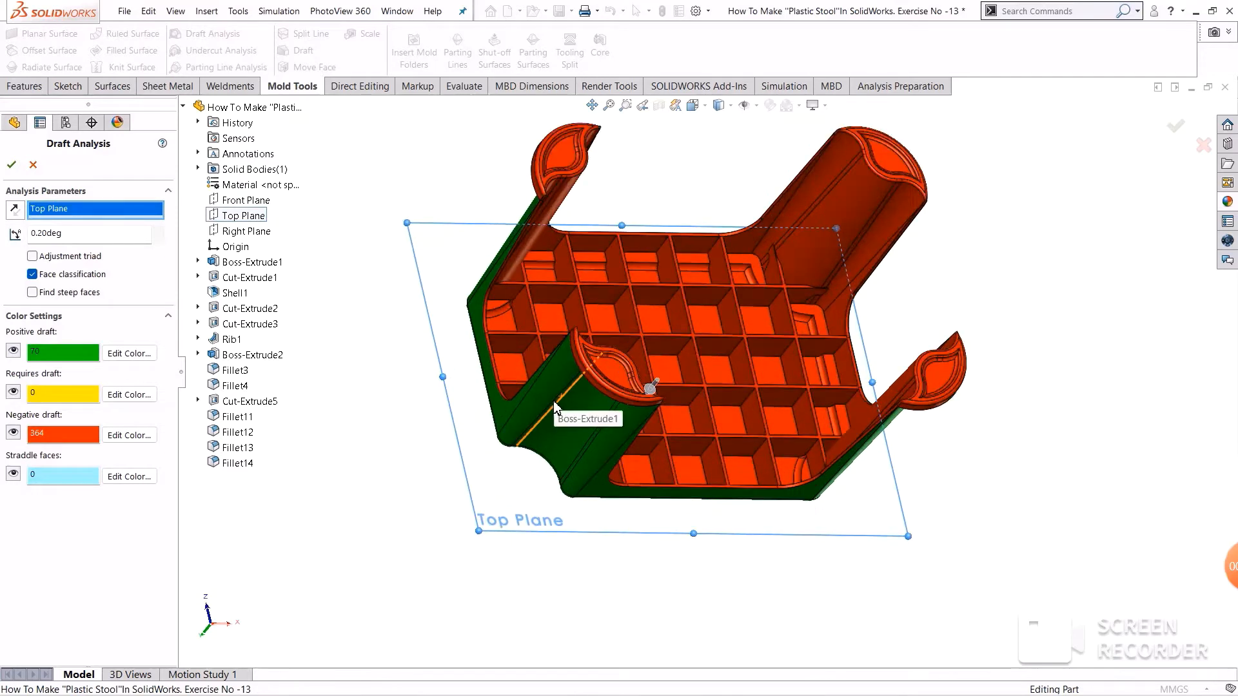
{"action": "double_click", "coordinate": [46, 233]}
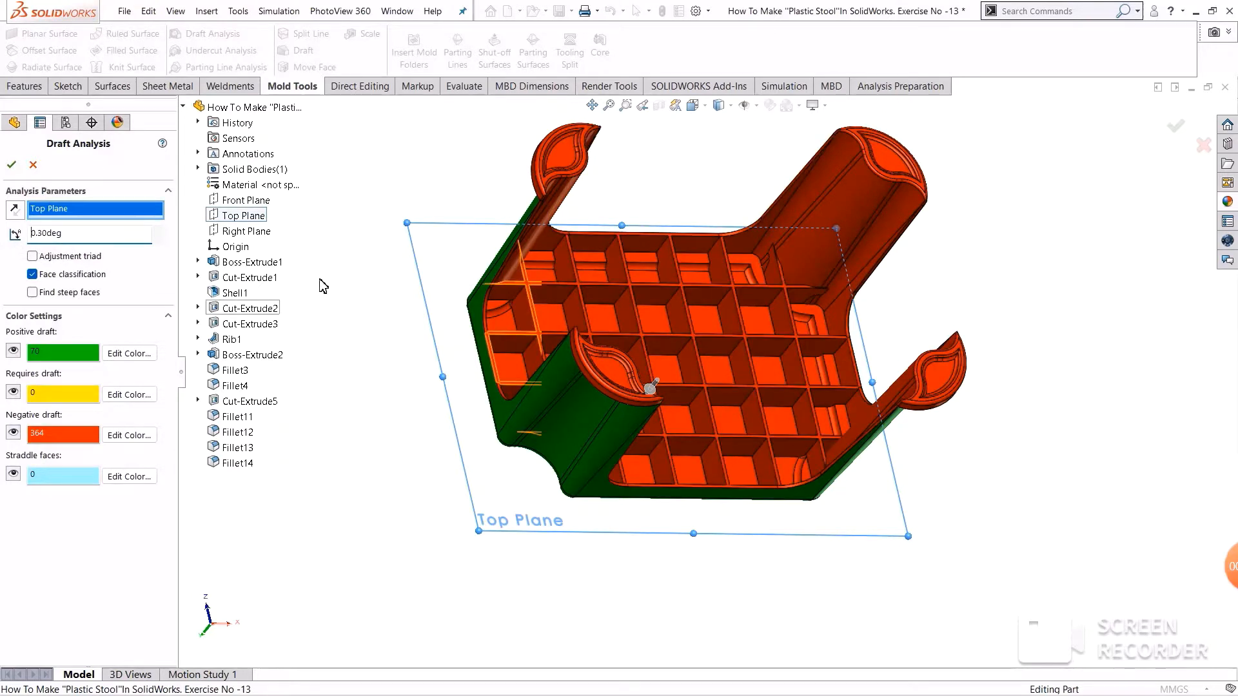
{"action": "left_click", "coordinate": [13, 166]}
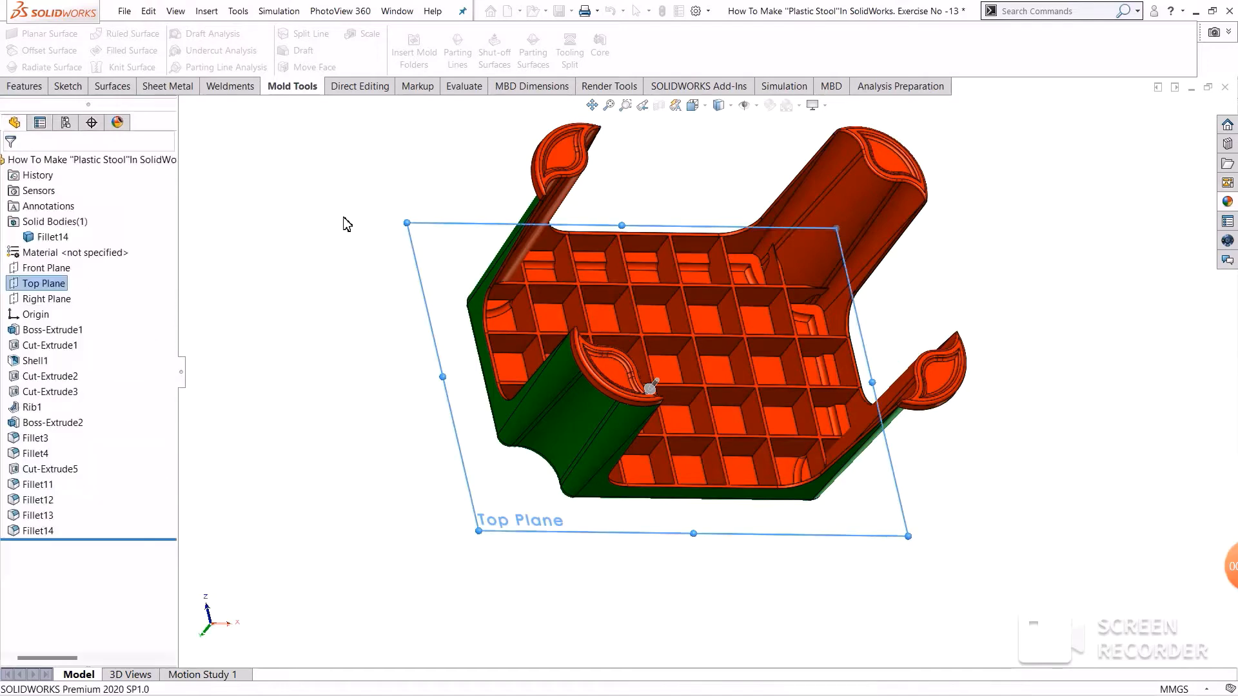
Create the stool's parting line with the Top Plane as pull direction and a 0.30° draft angle, using it for the core/cavity split
{"action": "middle_click_drag", "start_coordinate": [311, 177], "coordinate": [308, 143]}
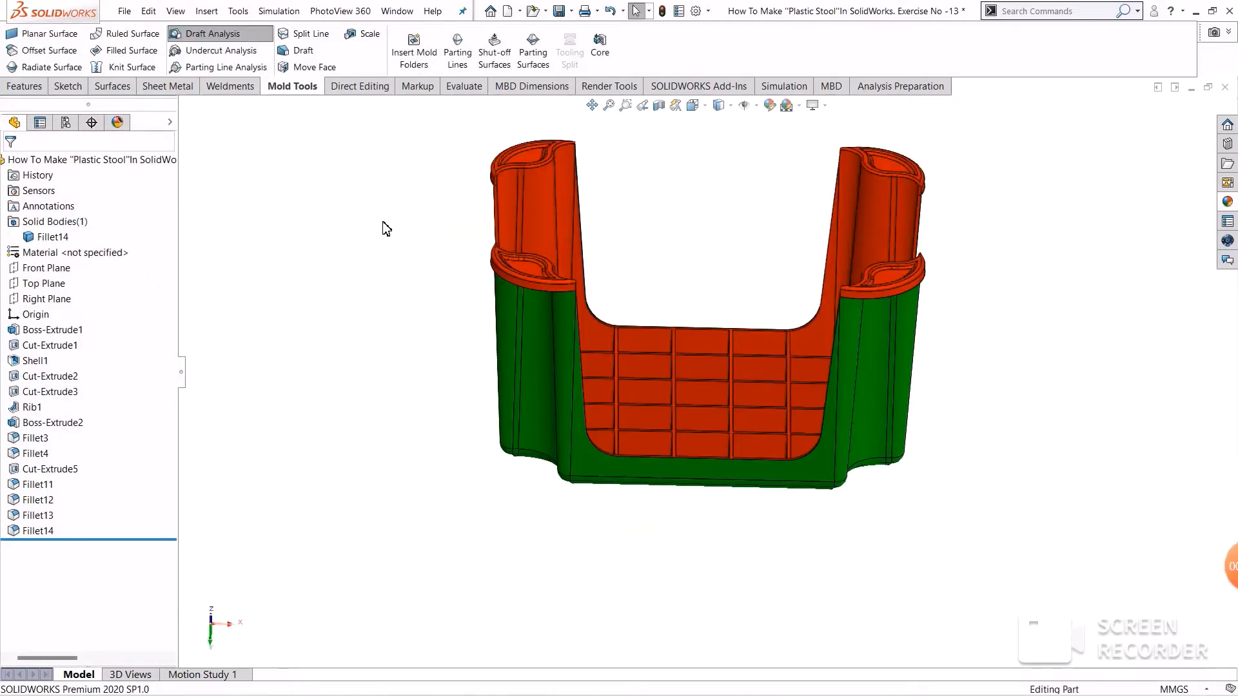
{"action": "middle_click_drag", "start_coordinate": [385, 225], "coordinate": [470, 292]}
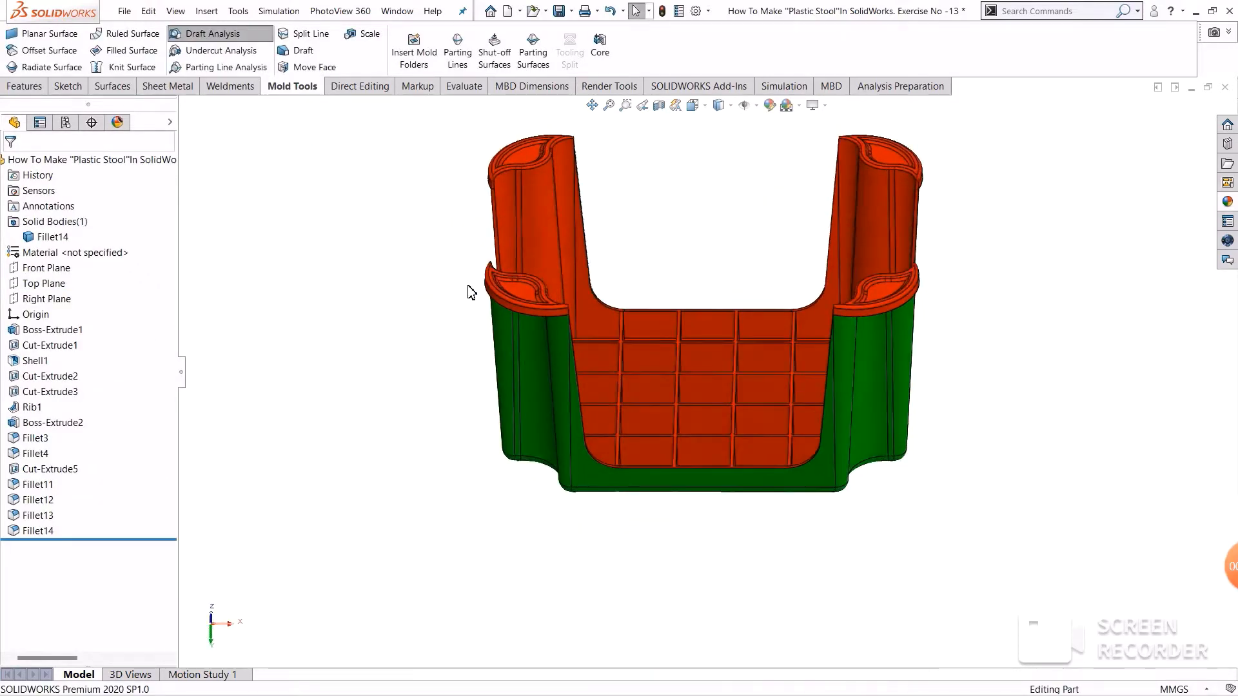
{"action": "scroll", "coordinate": [486, 294], "scroll_direction": "down", "scroll_amount": 3}
{"action": "middle_click_drag", "start_coordinate": [893, 387], "coordinate": [907, 426]}
{"action": "scroll", "coordinate": [907, 421], "scroll_direction": "up", "scroll_amount": 2}
{"action": "scroll", "coordinate": [1050, 324], "scroll_direction": "down", "scroll_amount": 1}
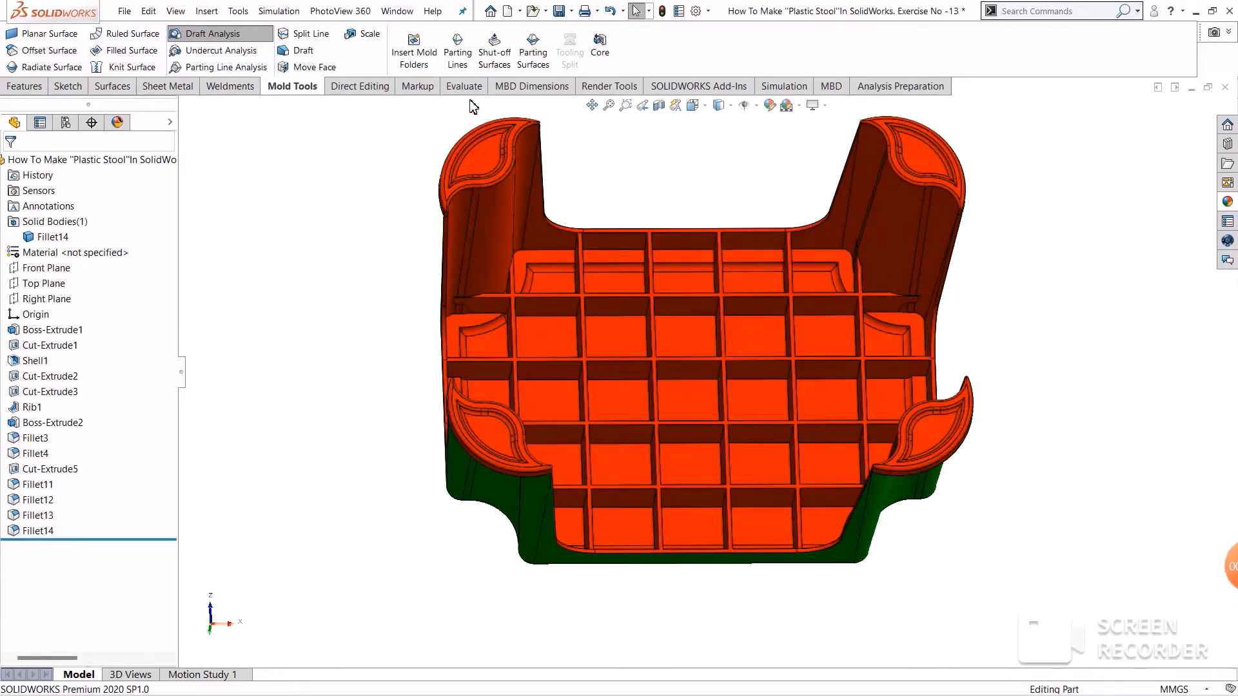
{"action": "left_click", "coordinate": [457, 58]}
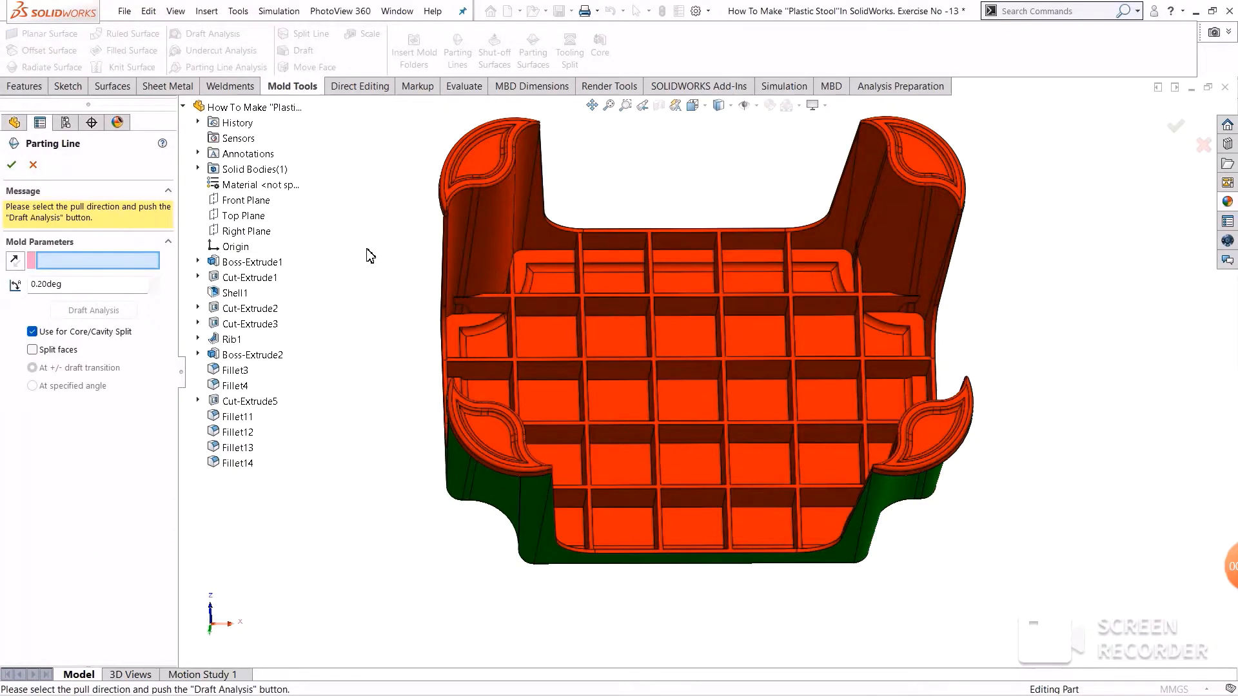
{"action": "left_click", "coordinate": [223, 217]}
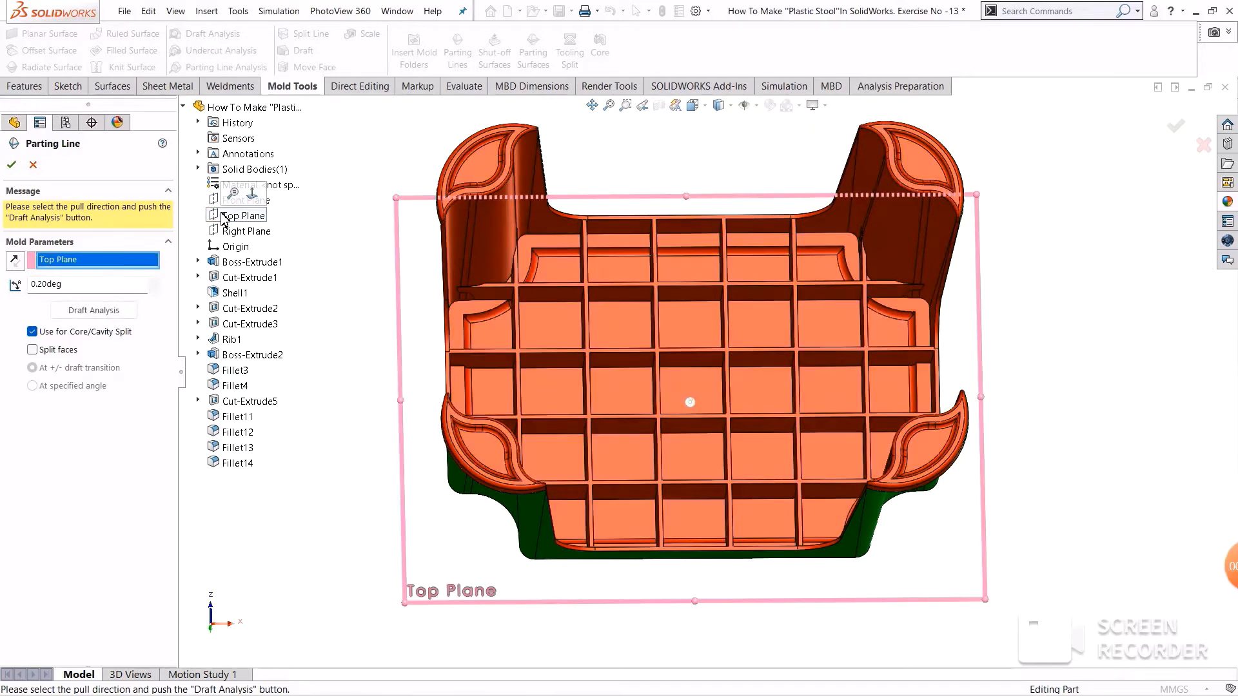
{"action": "middle_click_drag", "start_coordinate": [1041, 305], "coordinate": [1052, 237]}
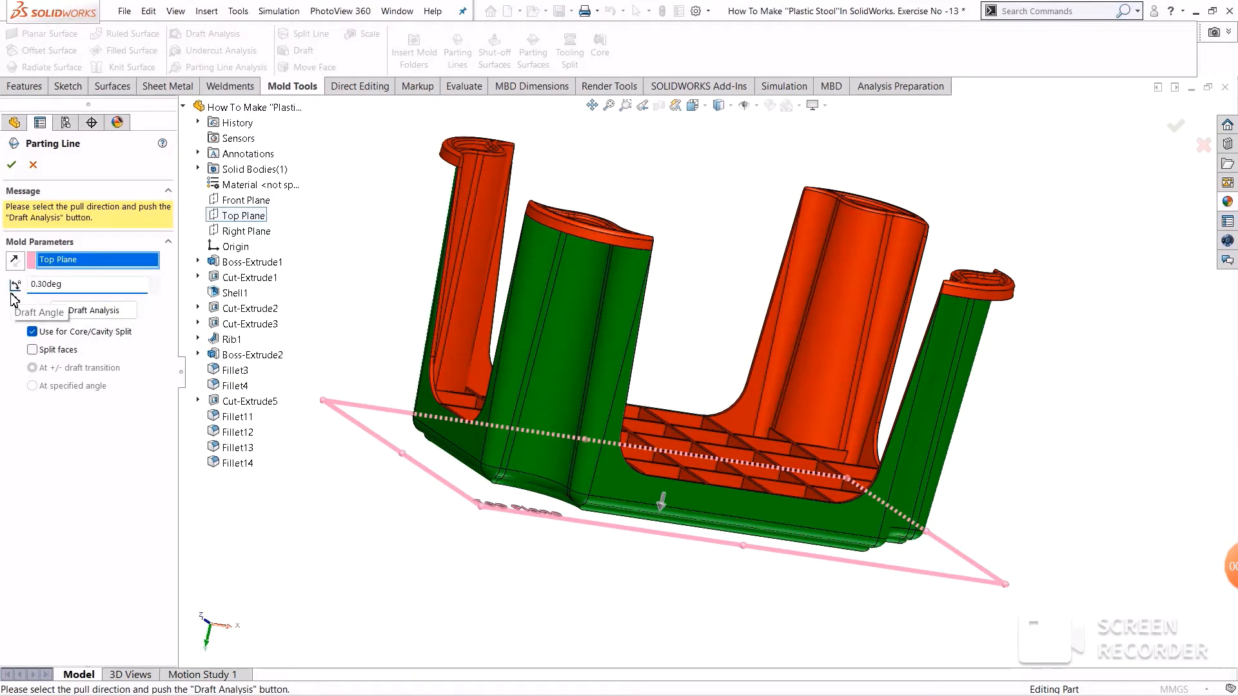
{"action": "left_click", "coordinate": [97, 311]}
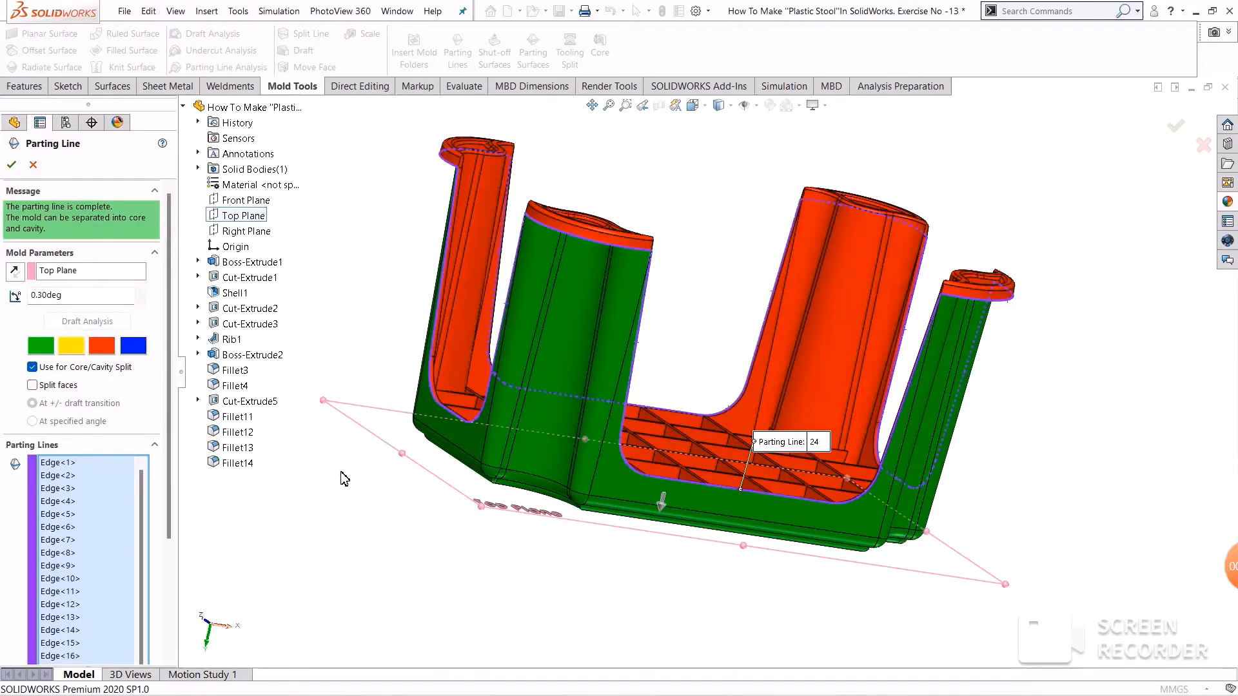
{"action": "left_click_drag", "start_coordinate": [166, 439], "coordinate": [193, 540]}
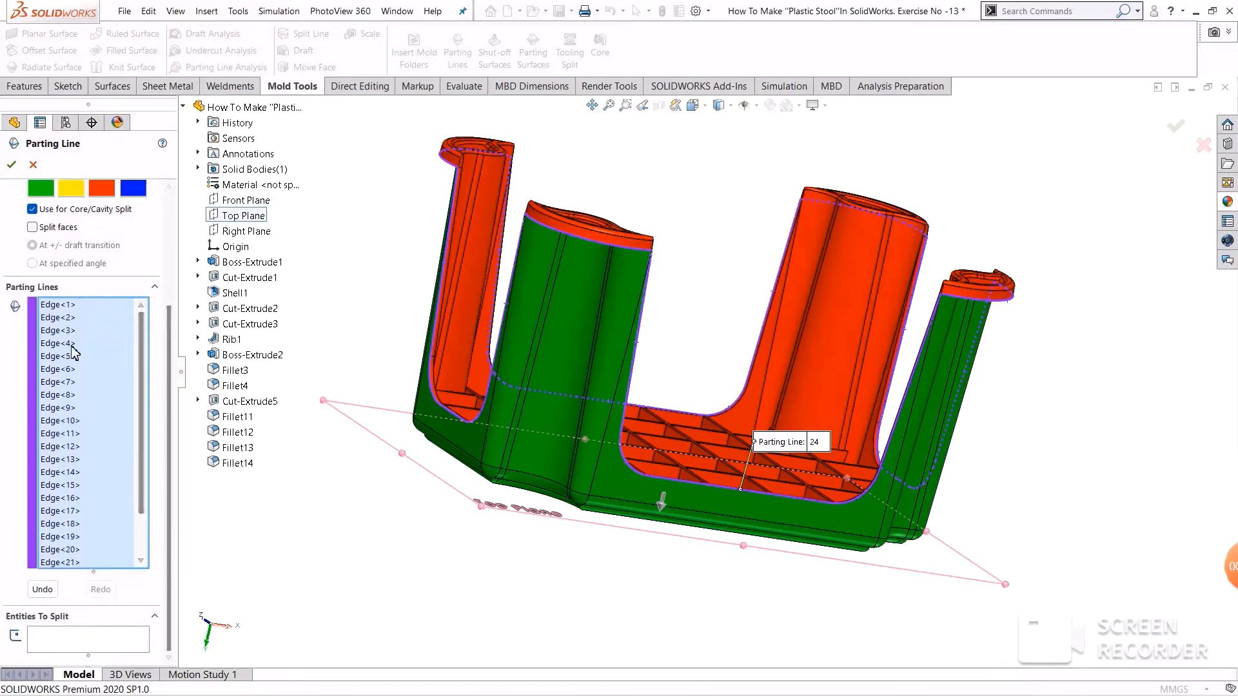
{"action": "left_click_drag", "start_coordinate": [171, 324], "coordinate": [158, 205]}
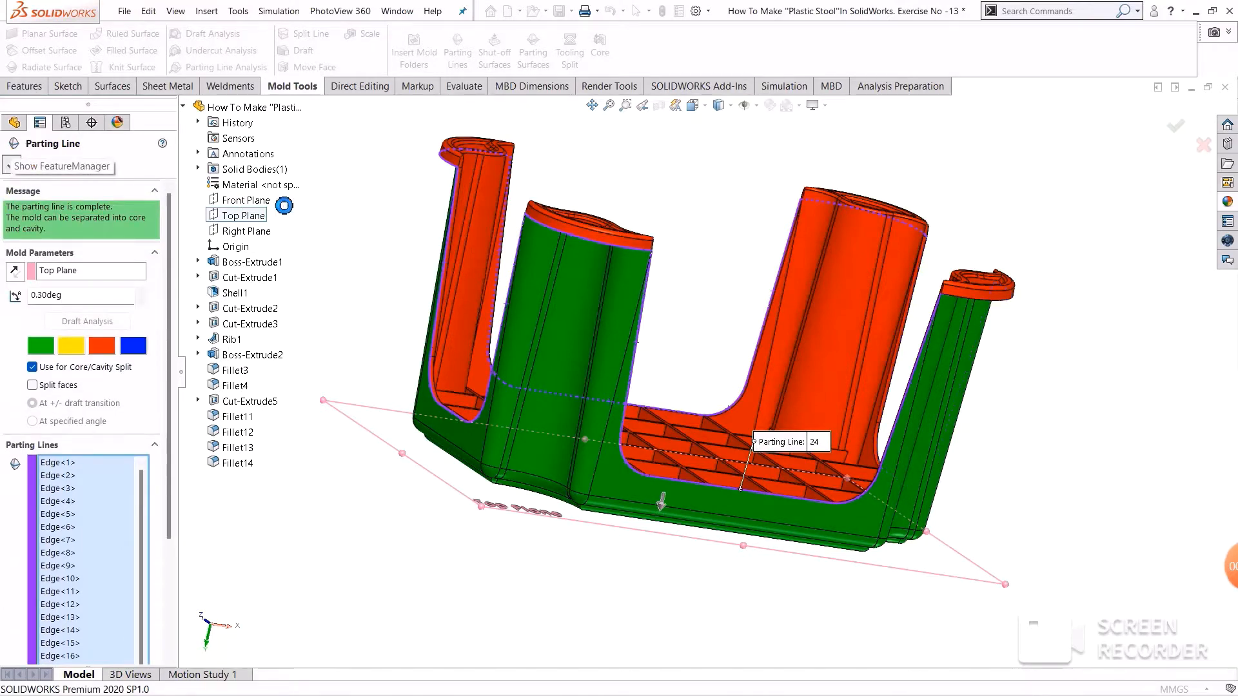
{"action": "left_click", "coordinate": [339, 212]}
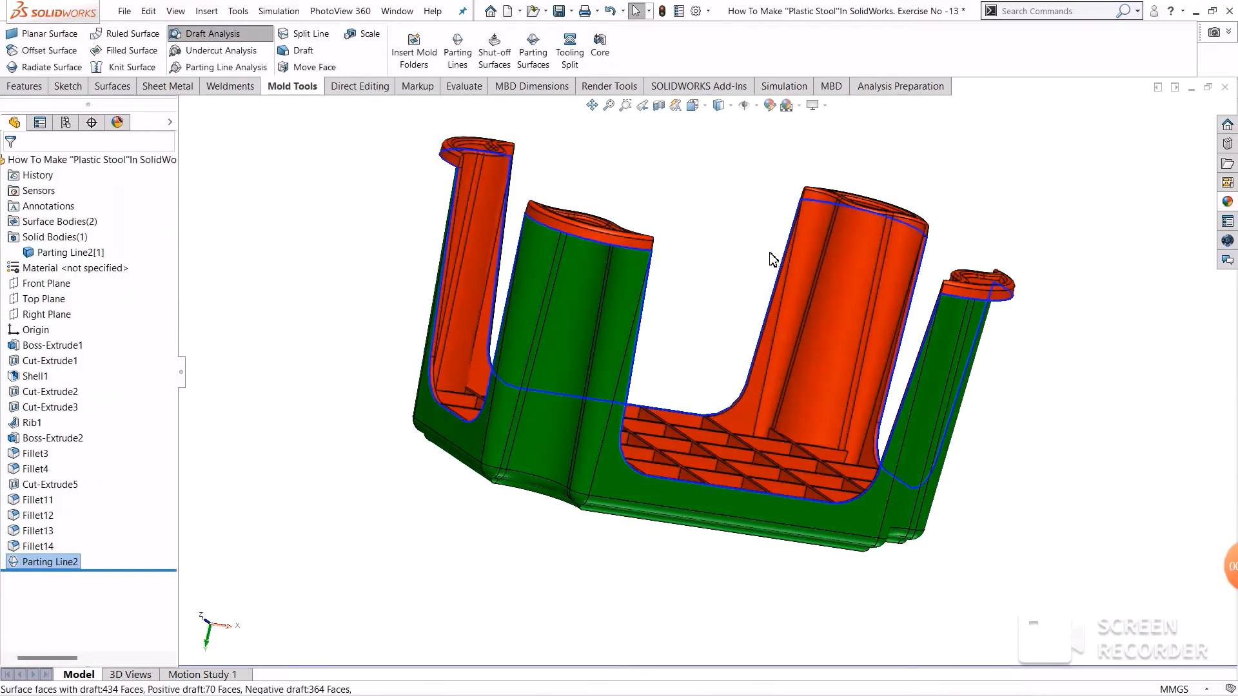
Create a knitted parting surface extending 150 mm from the parting line, perpendicular to pull
{"action": "middle_click_drag", "start_coordinate": [400, 243], "coordinate": [381, 342]}
{"action": "middle_click_drag", "start_coordinate": [961, 316], "coordinate": [980, 264]}
{"action": "scroll", "coordinate": [892, 298], "scroll_direction": "up", "scroll_amount": 1}
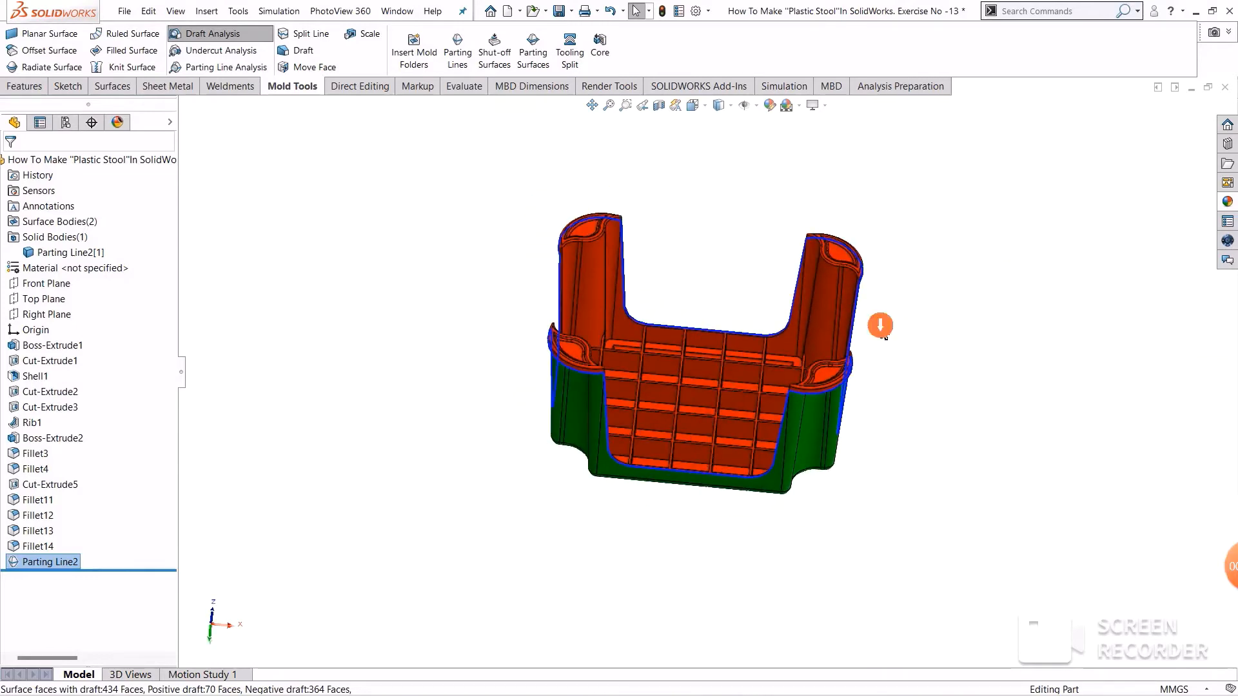
{"action": "scroll", "coordinate": [881, 324], "scroll_direction": "down", "scroll_amount": 1}
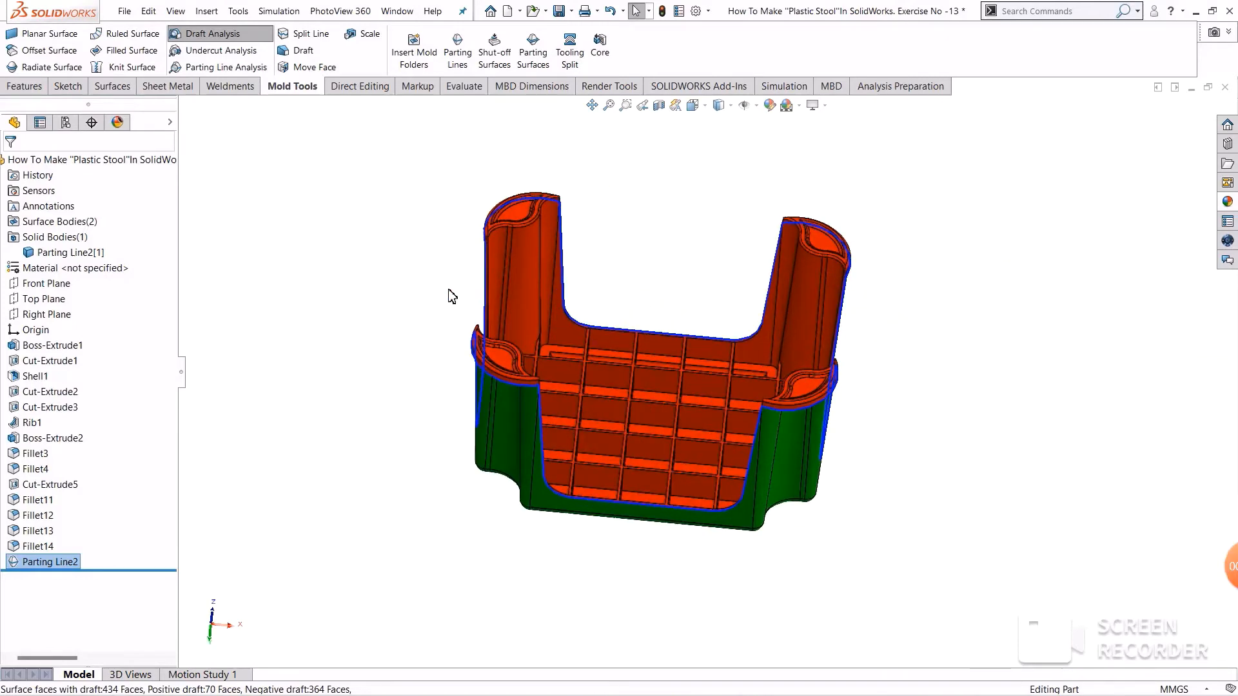
{"action": "left_click", "coordinate": [533, 65]}
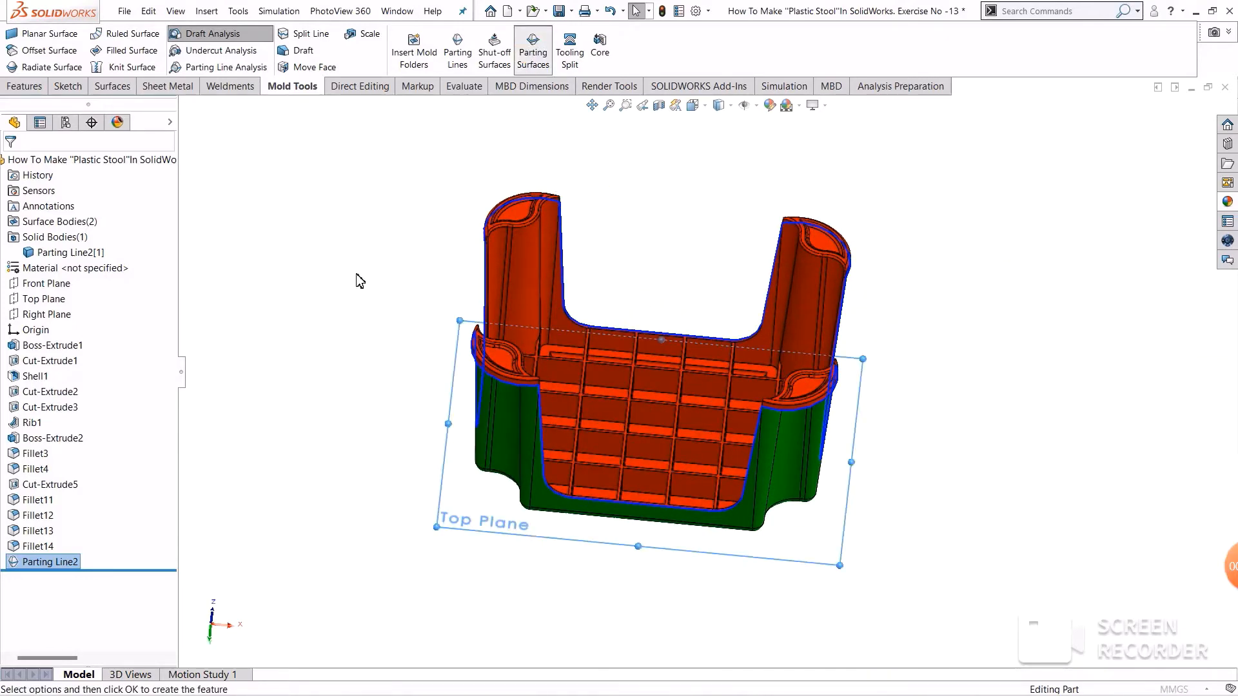
{"action": "middle_click_drag", "start_coordinate": [949, 277], "coordinate": [973, 241]}
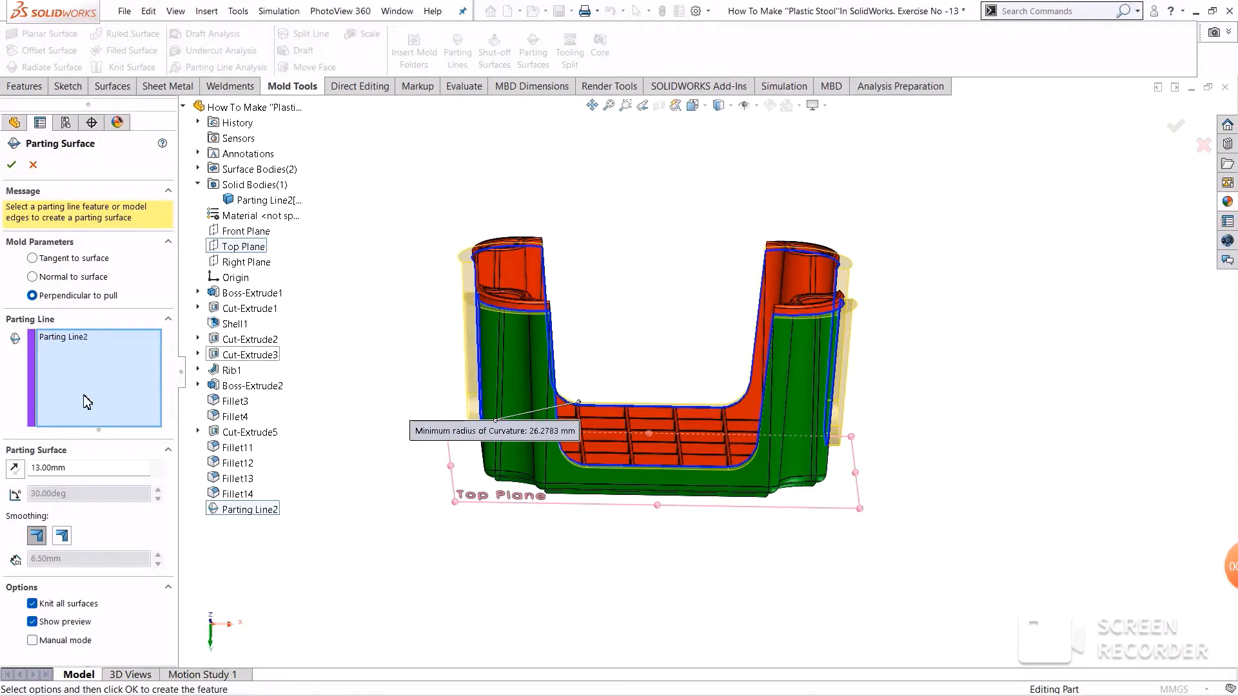
{"action": "left_click_drag", "start_coordinate": [72, 466], "coordinate": [20, 465]}
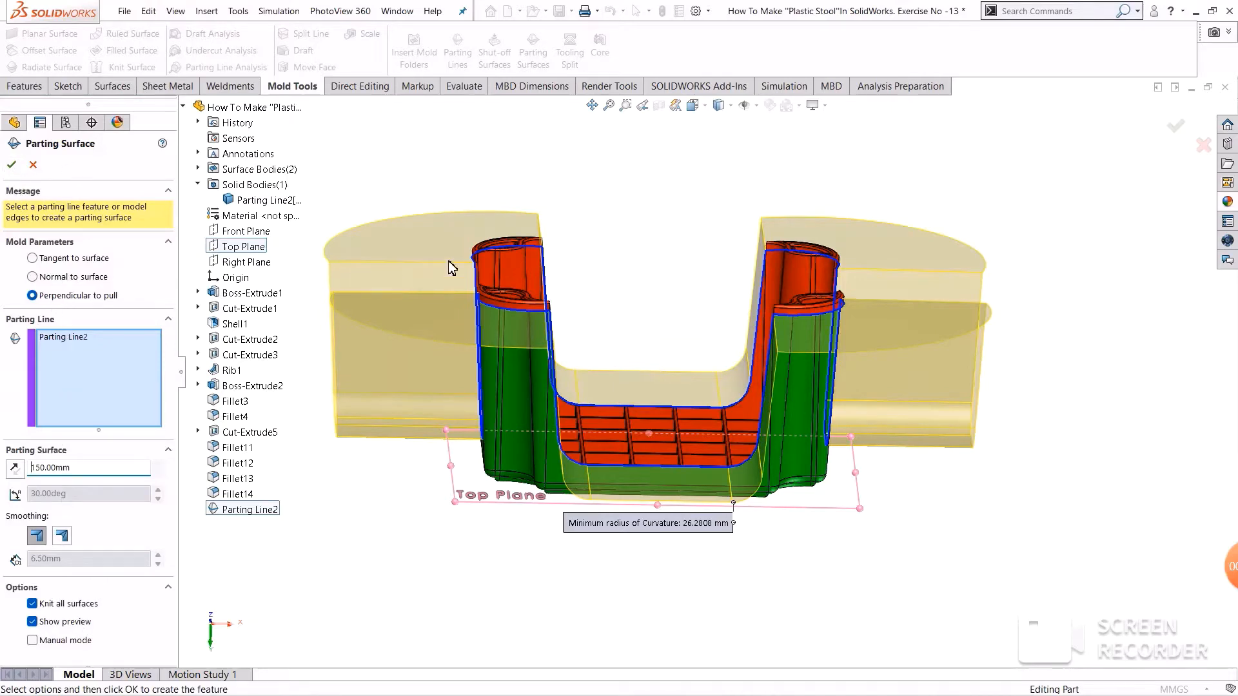
{"action": "middle_click_drag", "start_coordinate": [684, 175], "coordinate": [669, 386]}
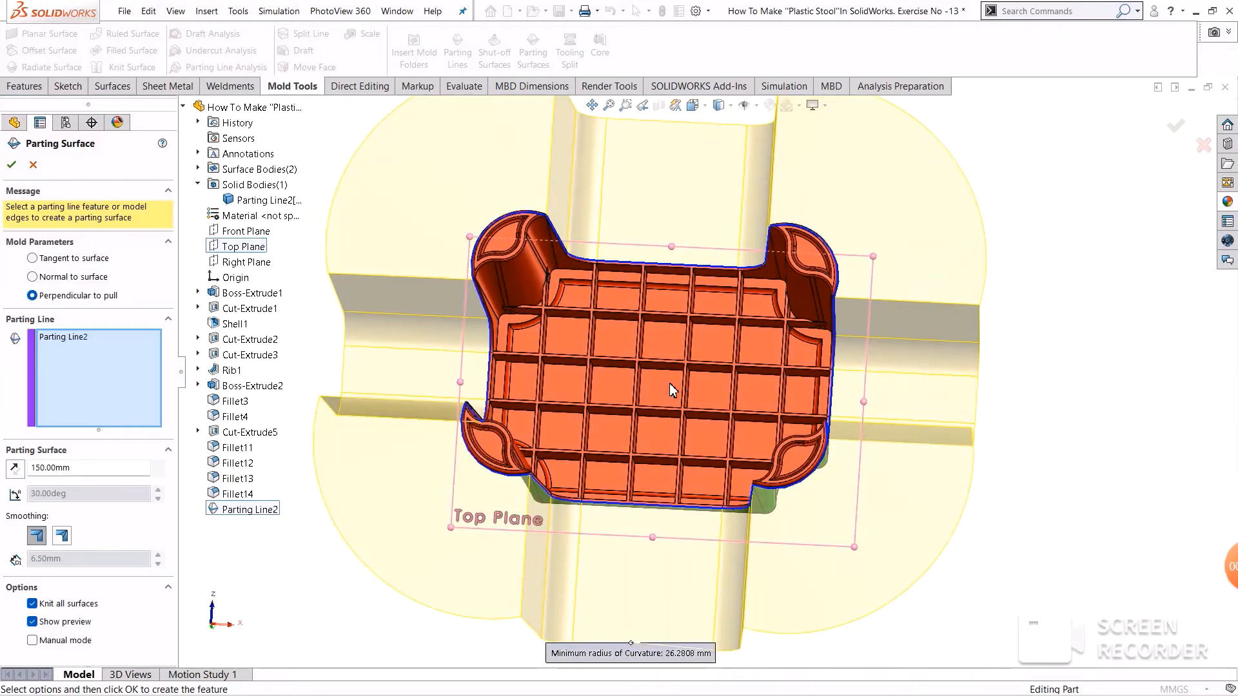
{"action": "scroll", "coordinate": [683, 385], "scroll_direction": "down", "scroll_amount": 1}
{"action": "scroll", "coordinate": [729, 381], "scroll_direction": "up", "scroll_amount": 1}
{"action": "scroll", "coordinate": [790, 374], "scroll_direction": "up", "scroll_amount": 1}
{"action": "middle_click_drag", "start_coordinate": [995, 268], "coordinate": [1004, 352]}
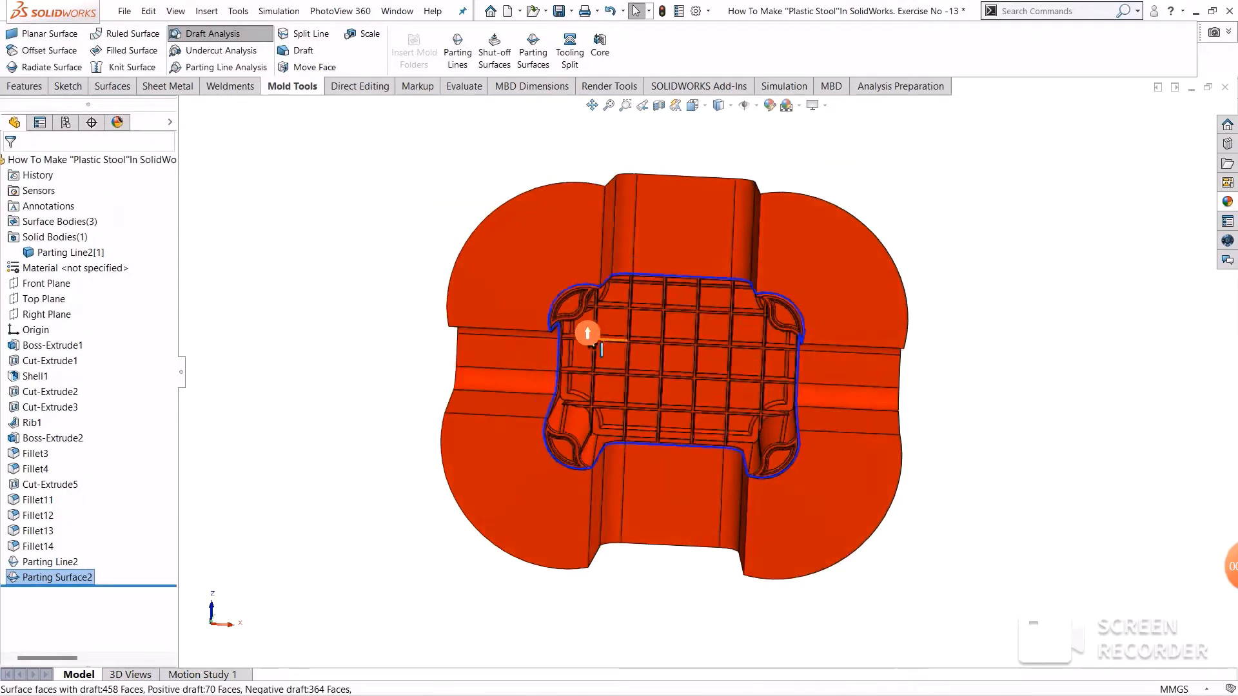
Create a reference plane offset 200 mm from the Top Plane, flipped to the side of the stool's leg ends
{"action": "middle_click_drag", "start_coordinate": [586, 329], "coordinate": [848, 291]}
{"action": "middle_click_drag", "start_coordinate": [409, 334], "coordinate": [402, 293]}
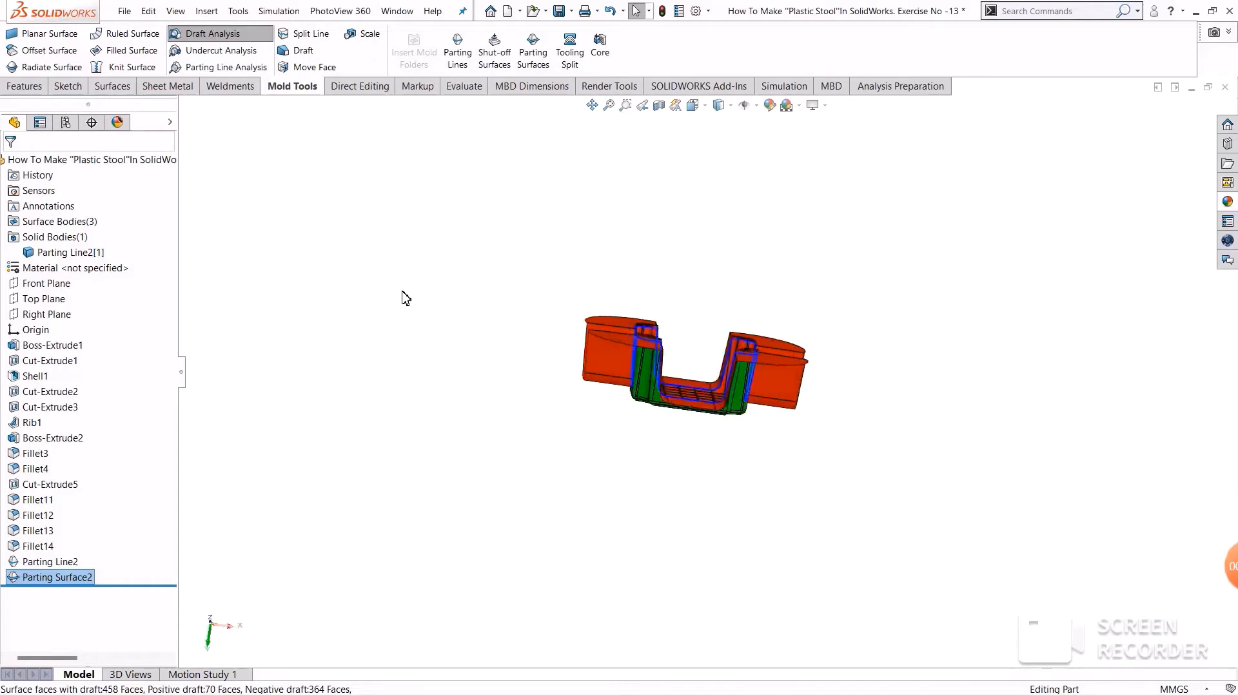
{"action": "left_click", "coordinate": [24, 86]}
{"action": "middle_click_drag", "start_coordinate": [558, 218], "coordinate": [534, 282]}
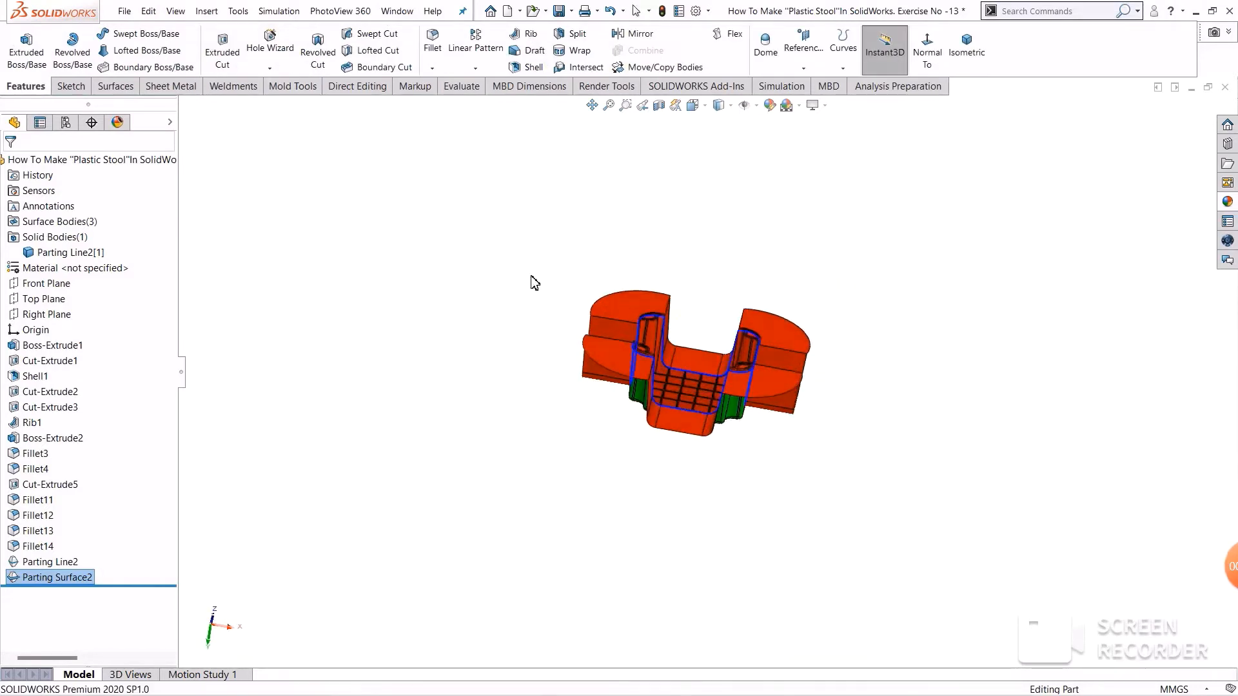
{"action": "left_click", "coordinate": [804, 67]}
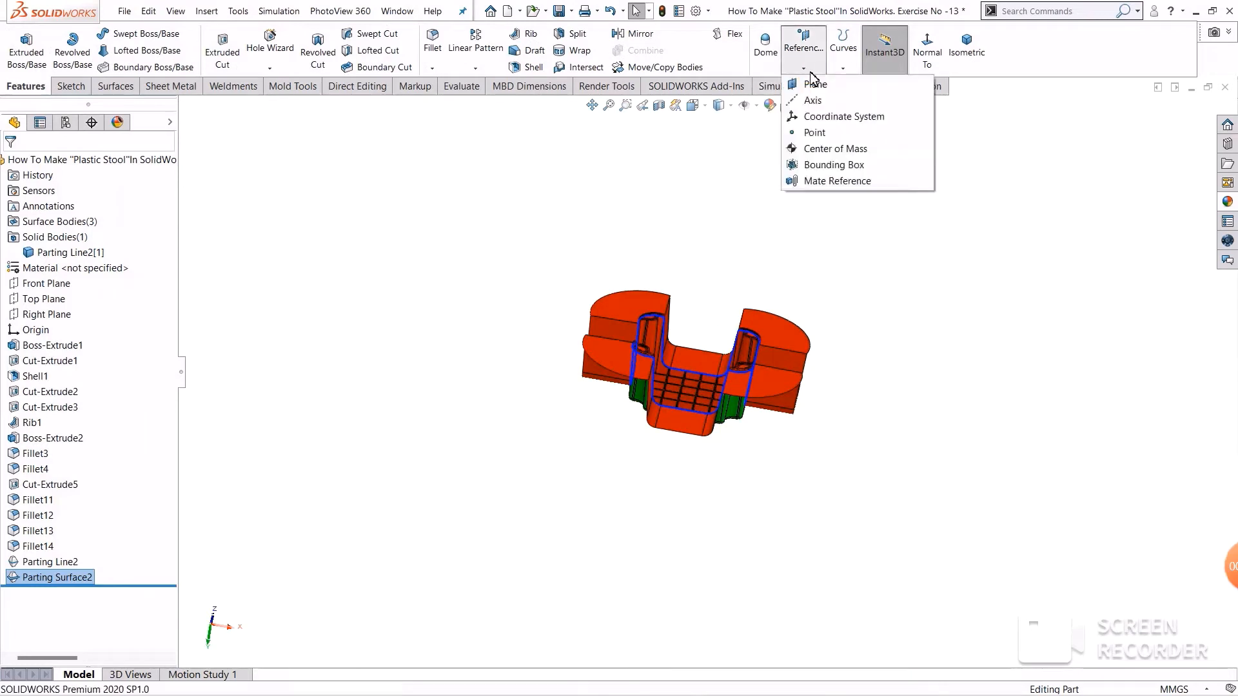
{"action": "left_click", "coordinate": [808, 85]}
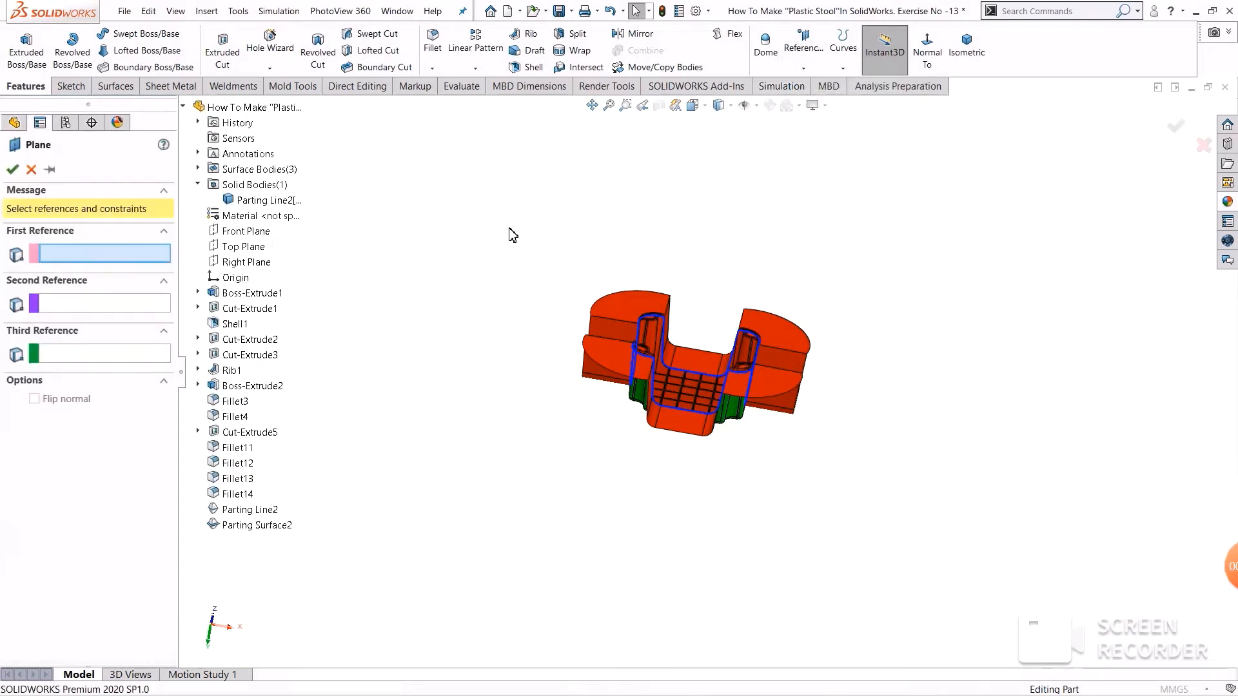
{"action": "left_click", "coordinate": [219, 248]}
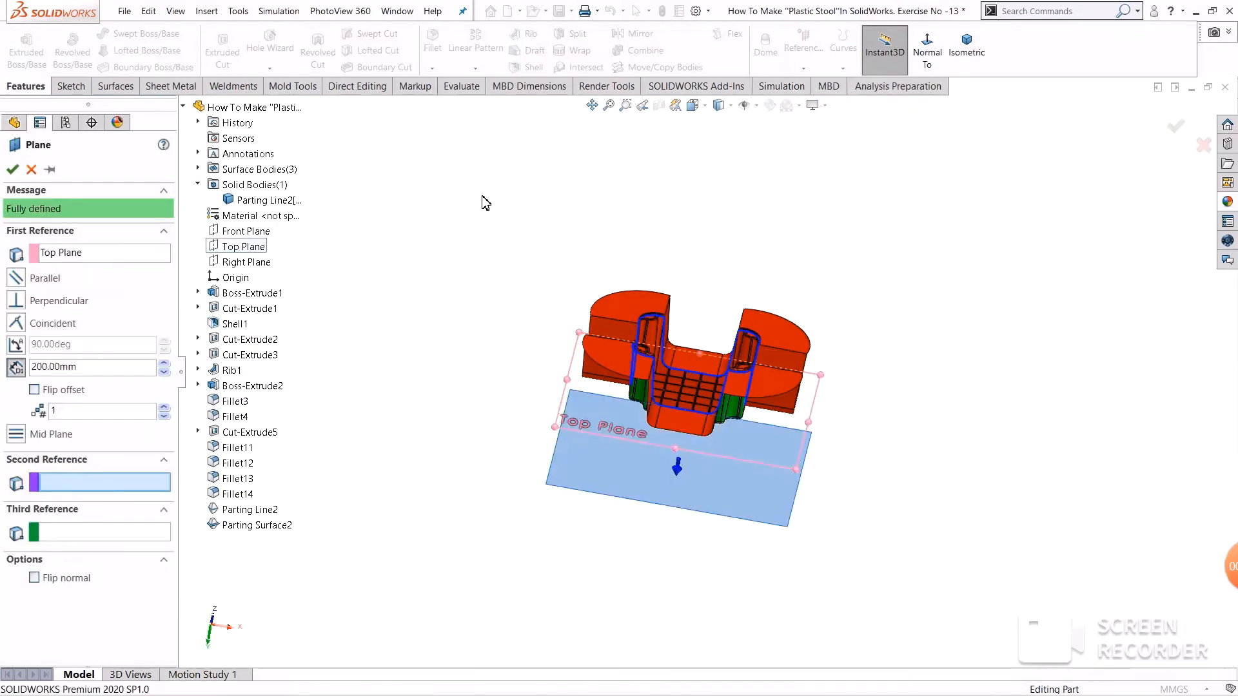
{"action": "middle_click_drag", "start_coordinate": [486, 203], "coordinate": [567, 199]}
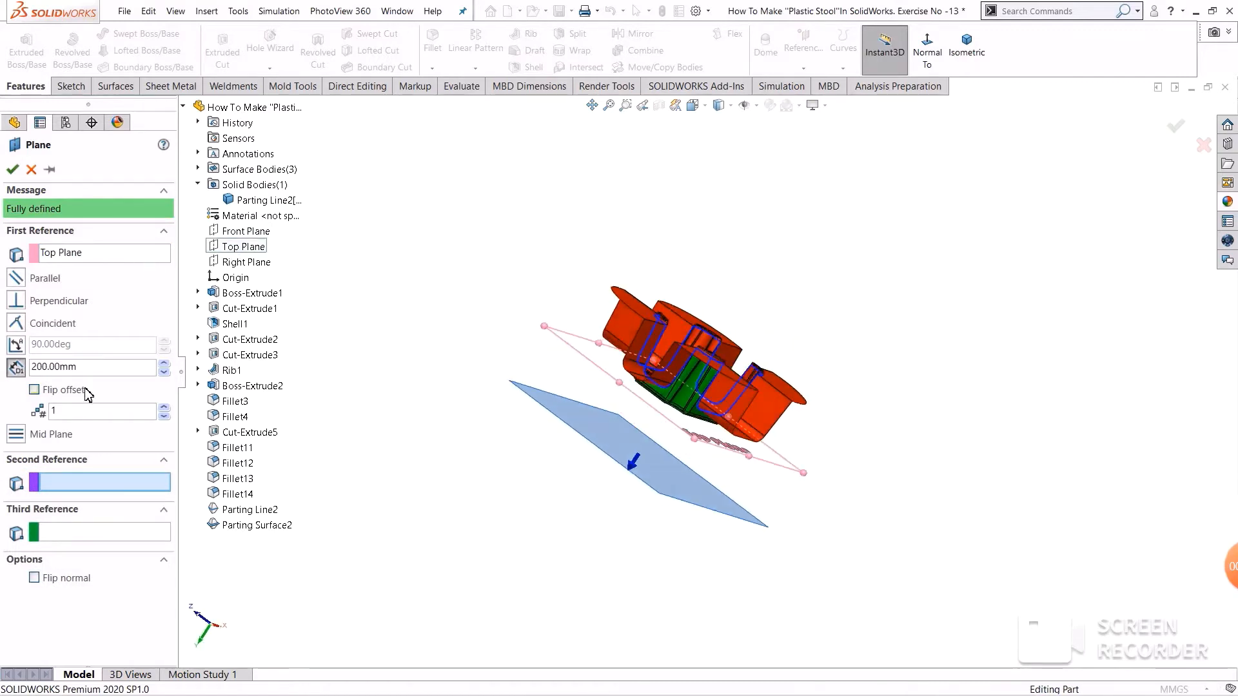
{"action": "left_click", "coordinate": [34, 389]}
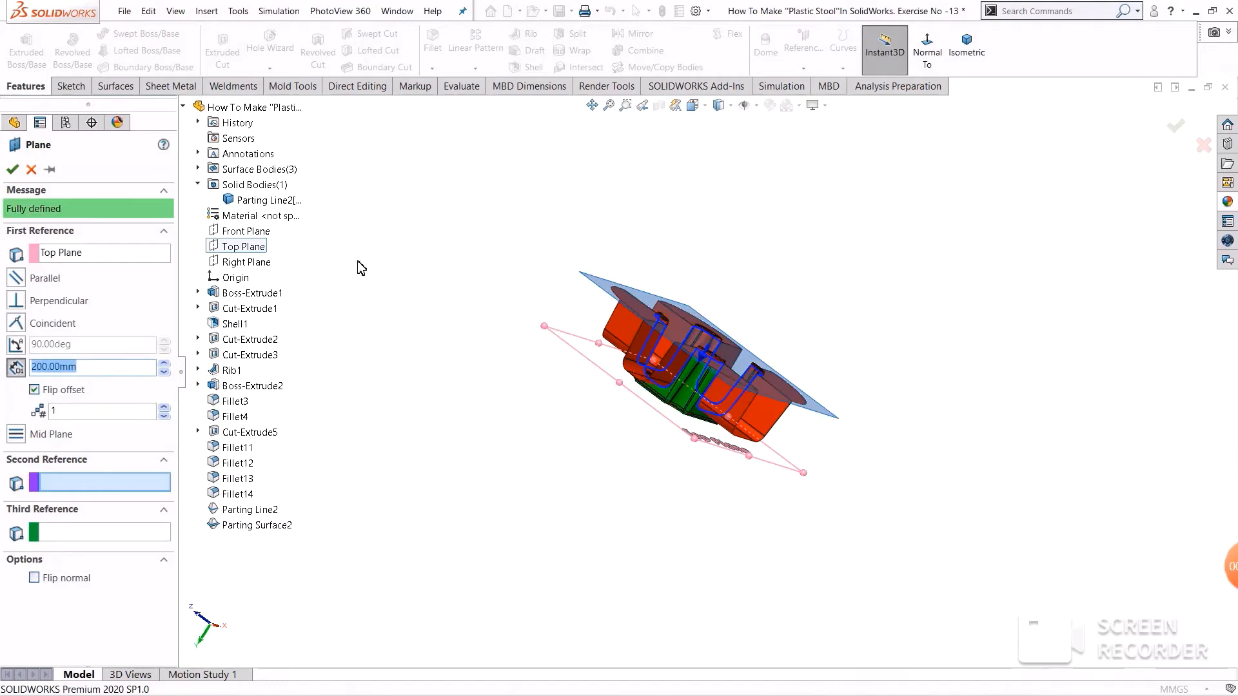
{"action": "middle_click_drag", "start_coordinate": [362, 267], "coordinate": [387, 335]}
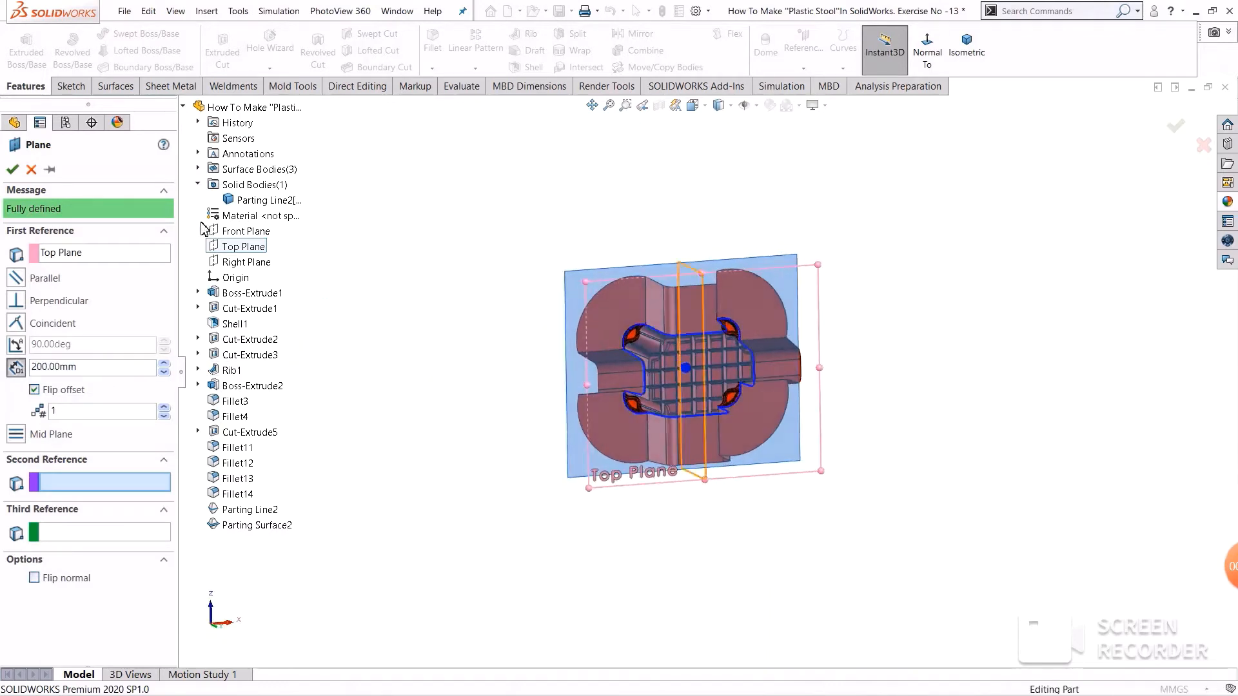
{"action": "left_click", "coordinate": [12, 169]}
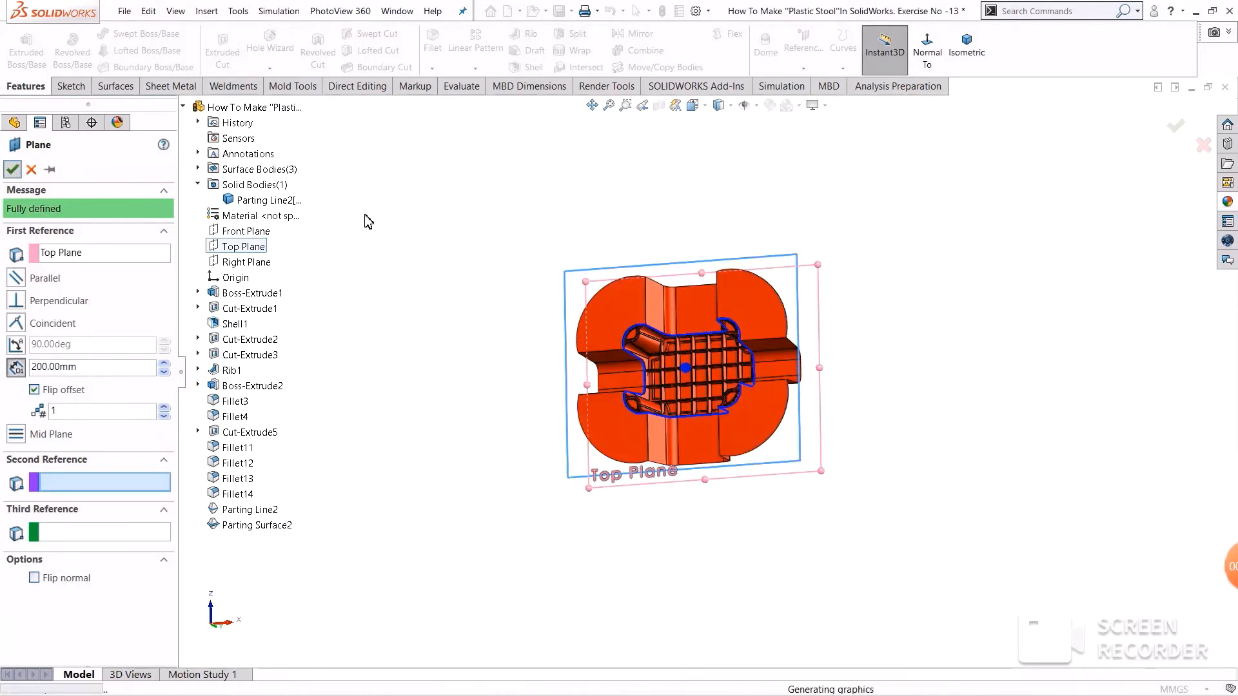
Start a sketch on the new offset plane and view it face-on
{"action": "middle_click_drag", "start_coordinate": [382, 216], "coordinate": [448, 149]}
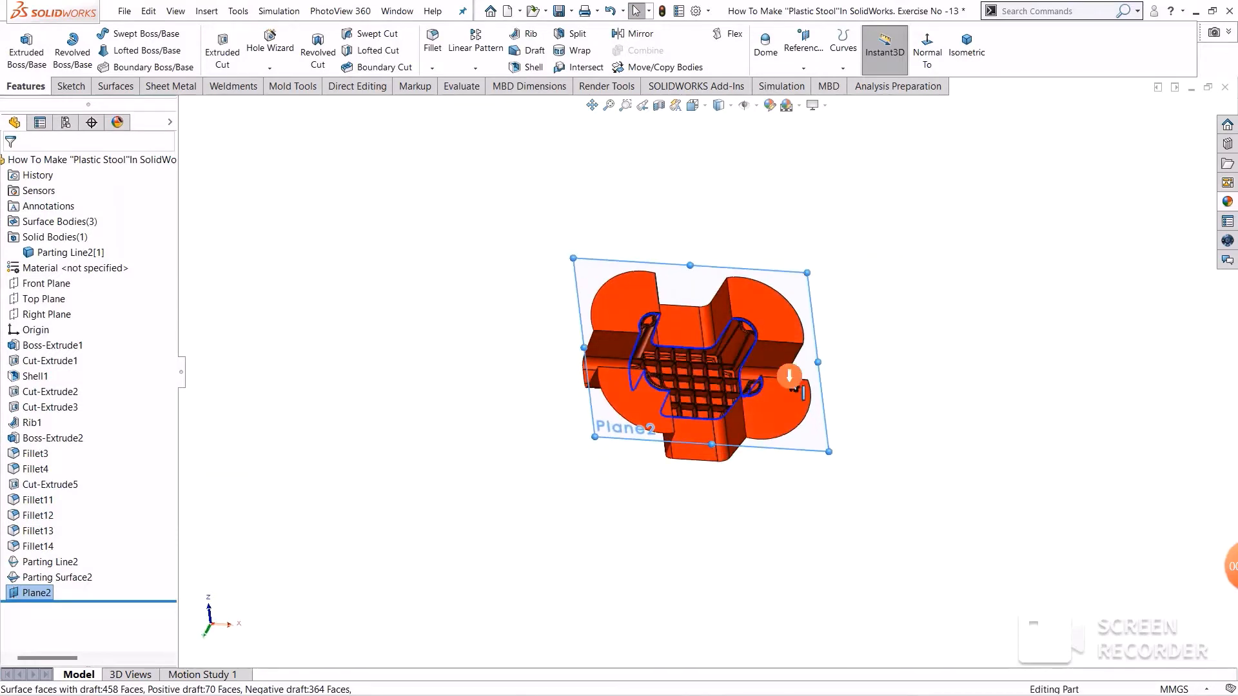
{"action": "scroll", "coordinate": [790, 377], "scroll_direction": "down", "scroll_amount": 1}
{"action": "middle_click_drag", "start_coordinate": [907, 282], "coordinate": [854, 327]}
{"action": "left_click", "coordinate": [556, 411]}
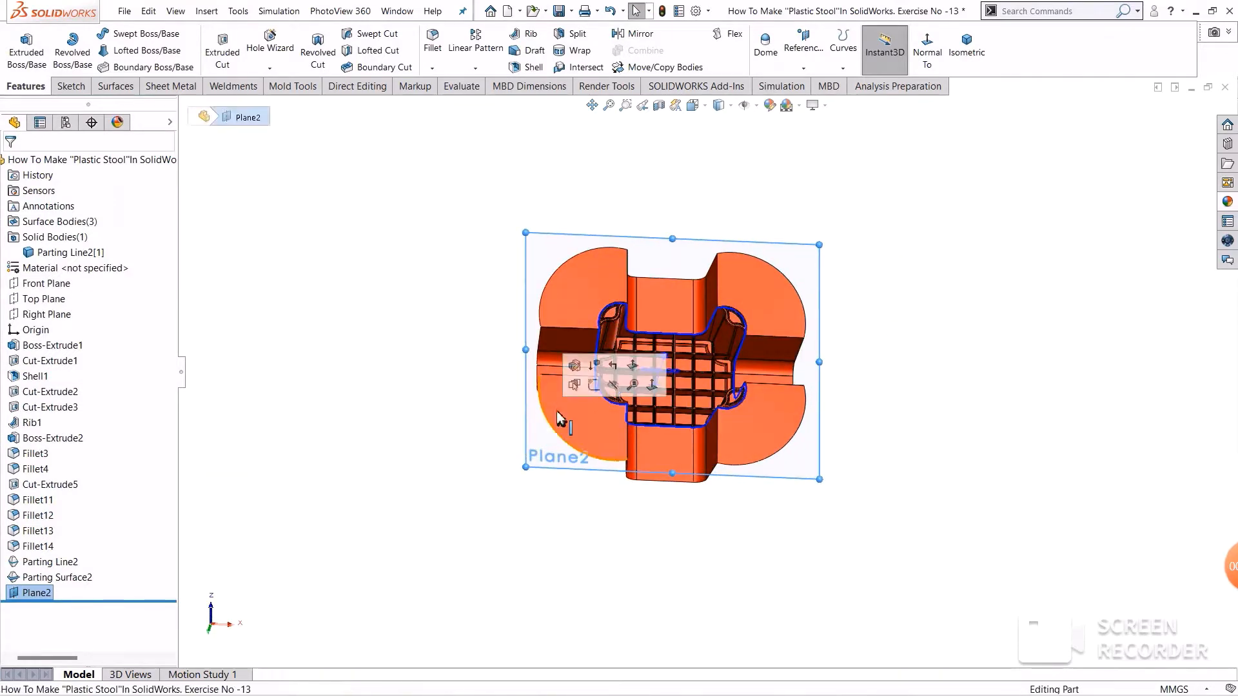
{"action": "left_click", "coordinate": [588, 390]}
{"action": "left_click", "coordinate": [867, 51]}
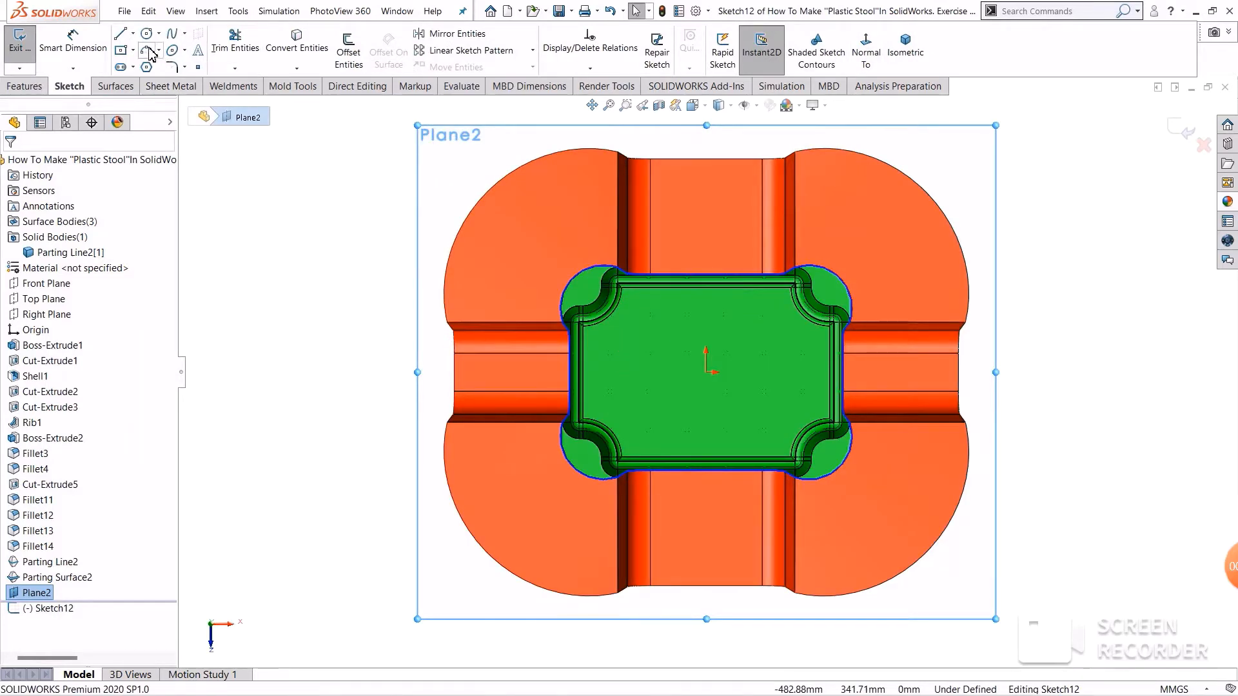
Sketch a center rectangle about 550 by 361 mm centred on the origin, enclosing the stool's outline
{"action": "left_click", "coordinate": [122, 50]}
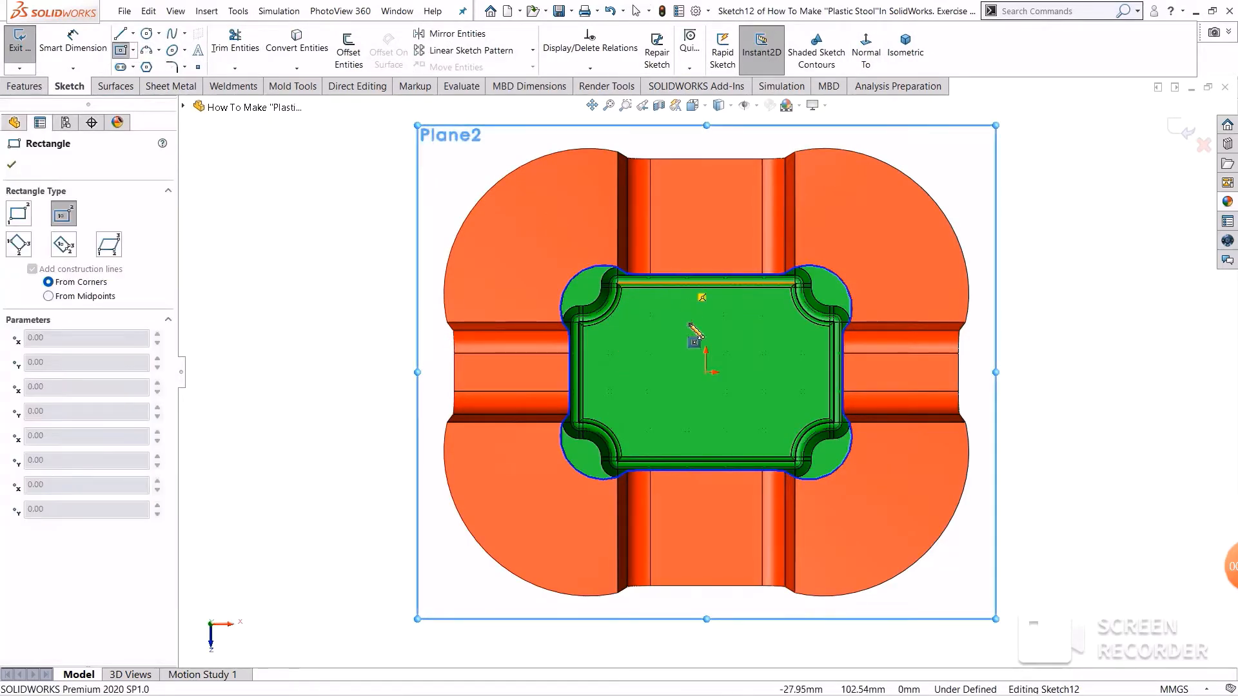
{"action": "left_click", "coordinate": [719, 385]}
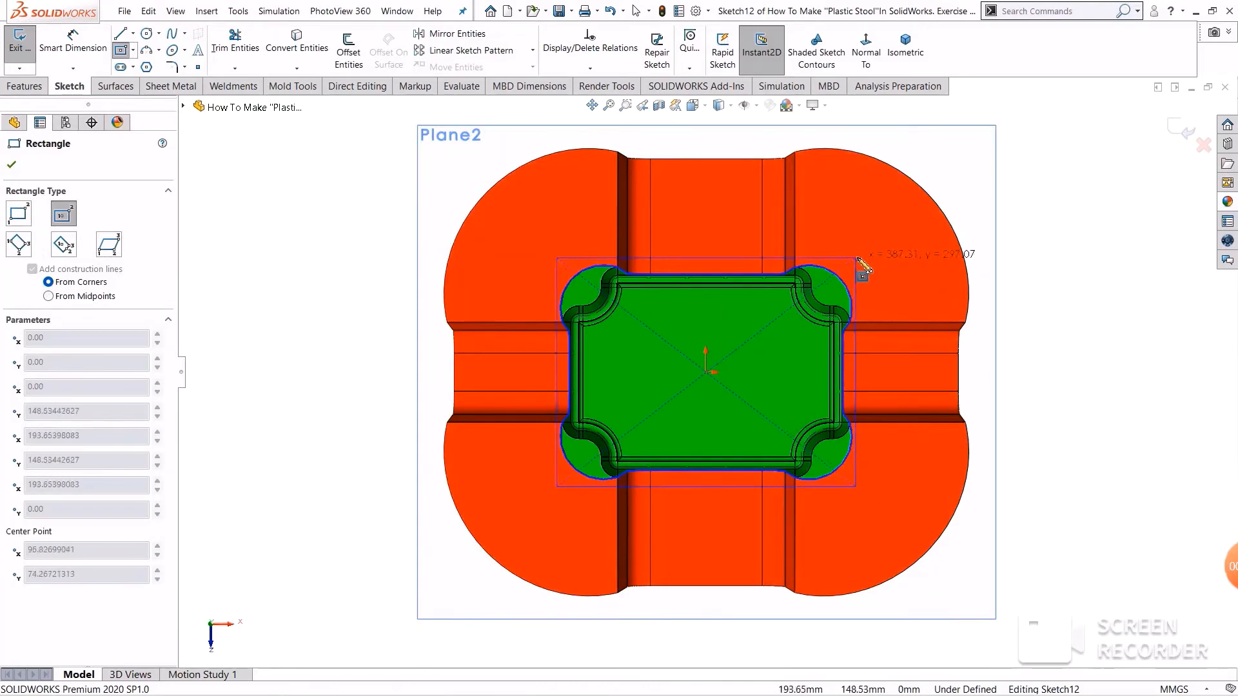
{"action": "left_click", "coordinate": [919, 233]}
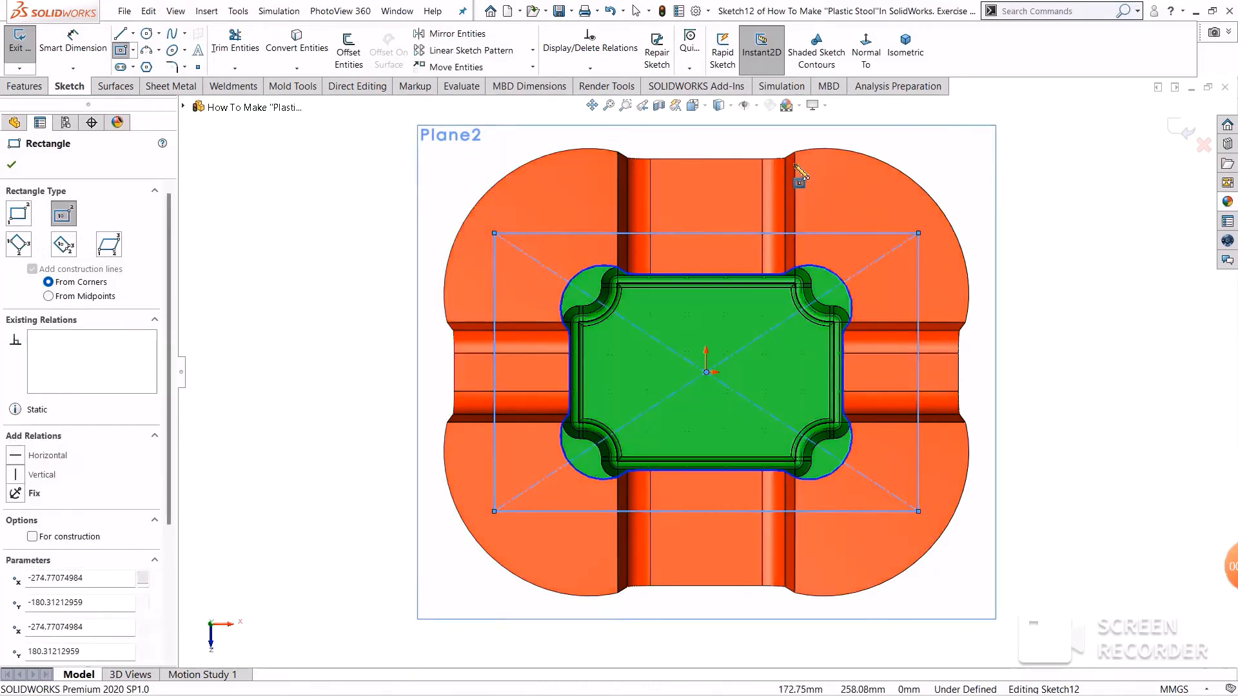
Dimension the rectangle's horizontal side to 550 mm
{"action": "left_click", "coordinate": [73, 40]}
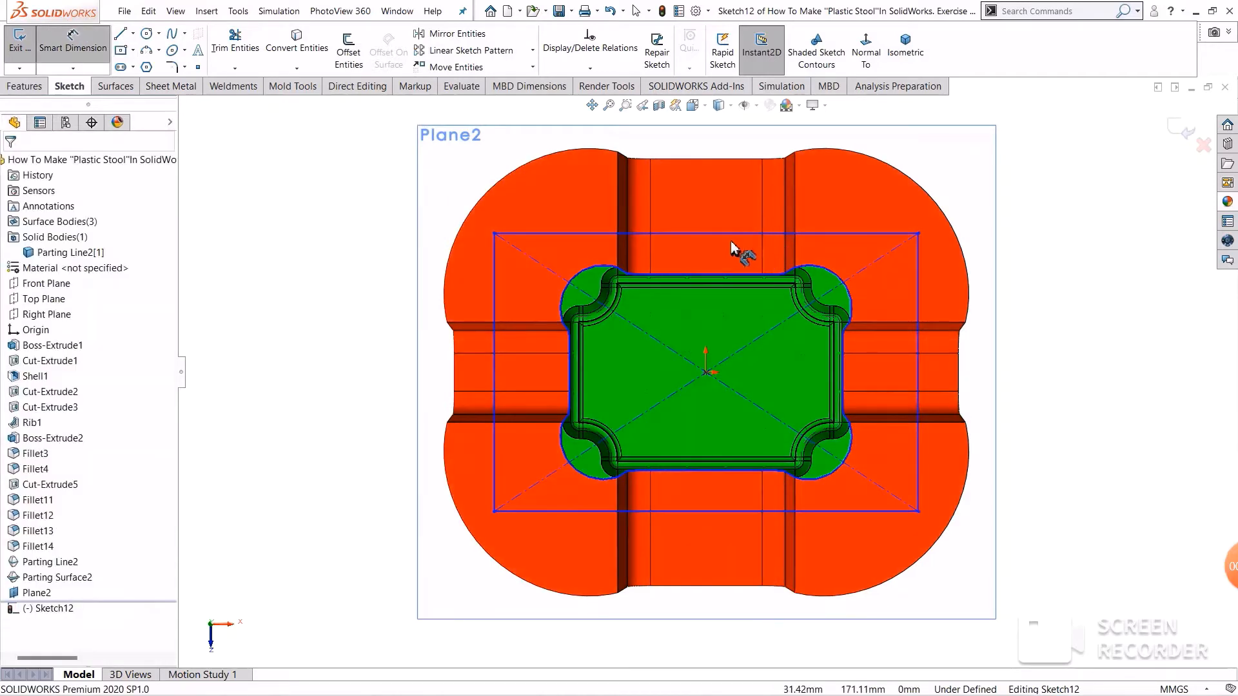
{"action": "left_click", "coordinate": [703, 234]}
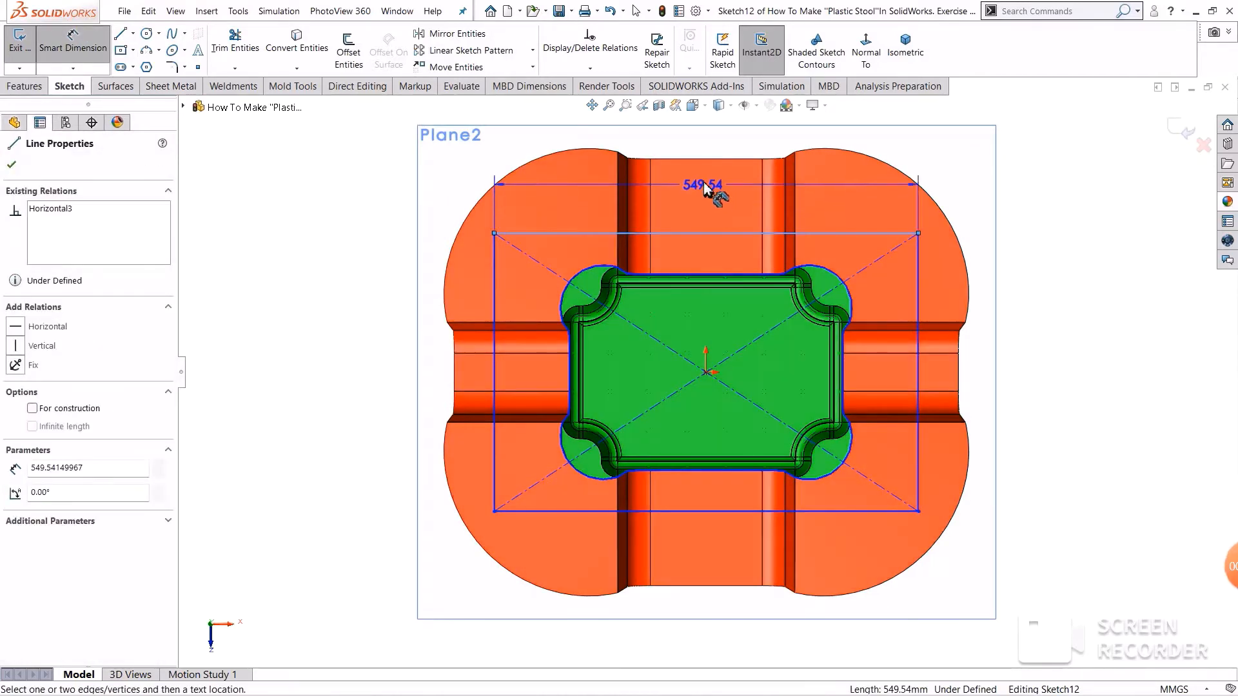
{"action": "left_click", "coordinate": [703, 182]}
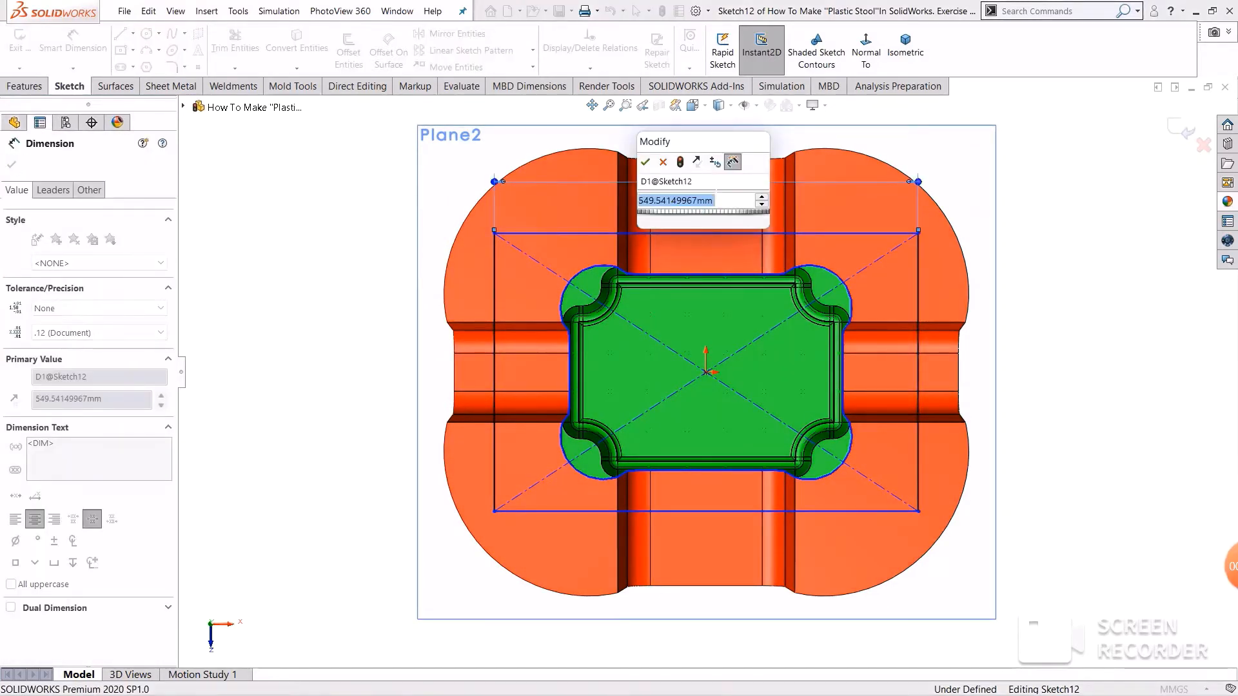
{"action": "type", "text": "550"}
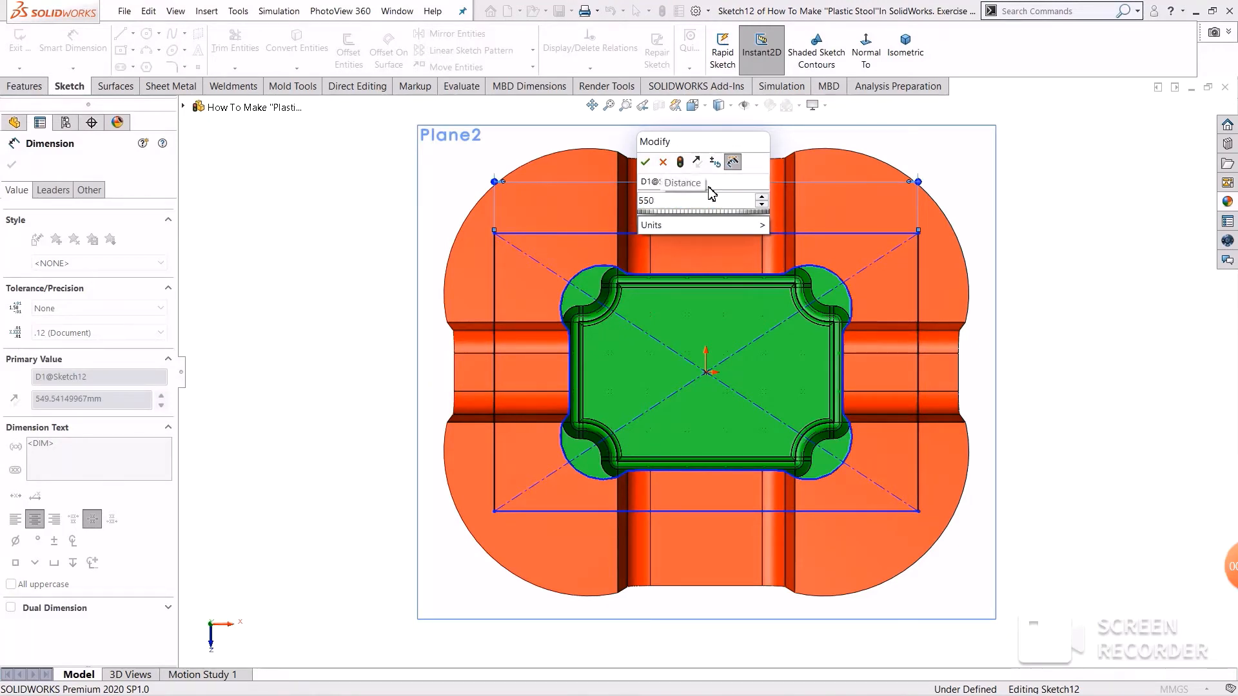
{"action": "key", "text": "Return"}
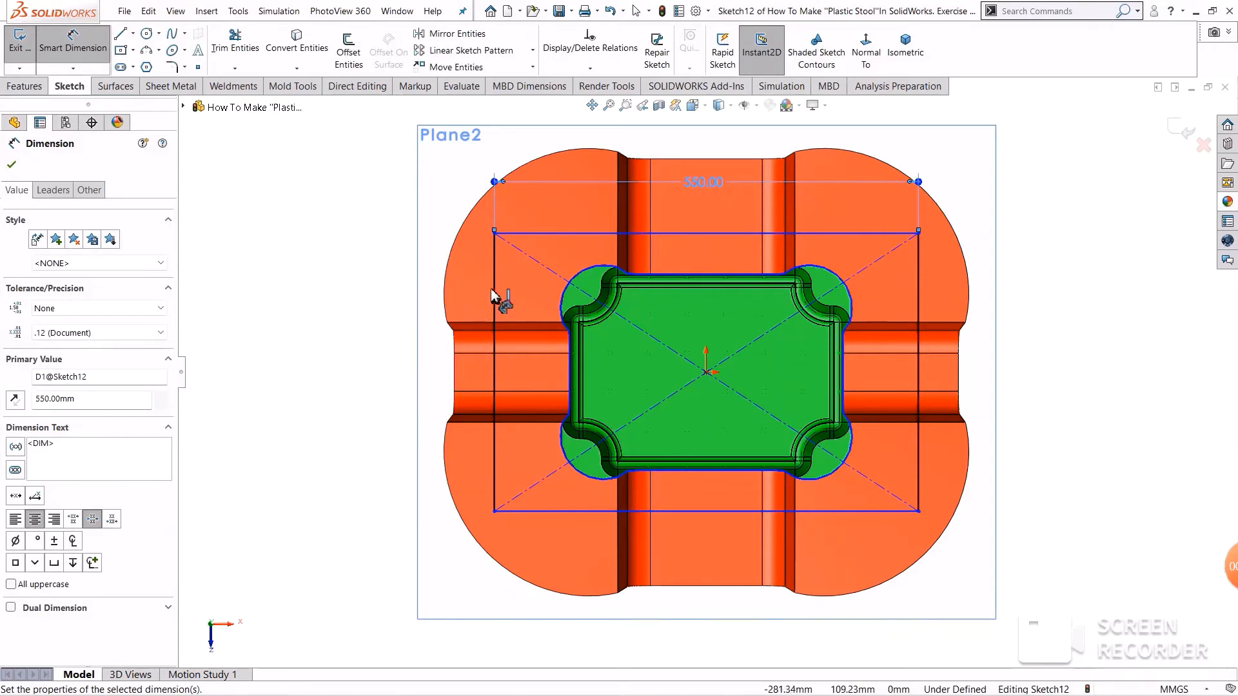
Dimension the rectangle's vertical side to 350 mm and exit the sketch
{"action": "left_click", "coordinate": [494, 296]}
{"action": "left_click", "coordinate": [388, 277]}
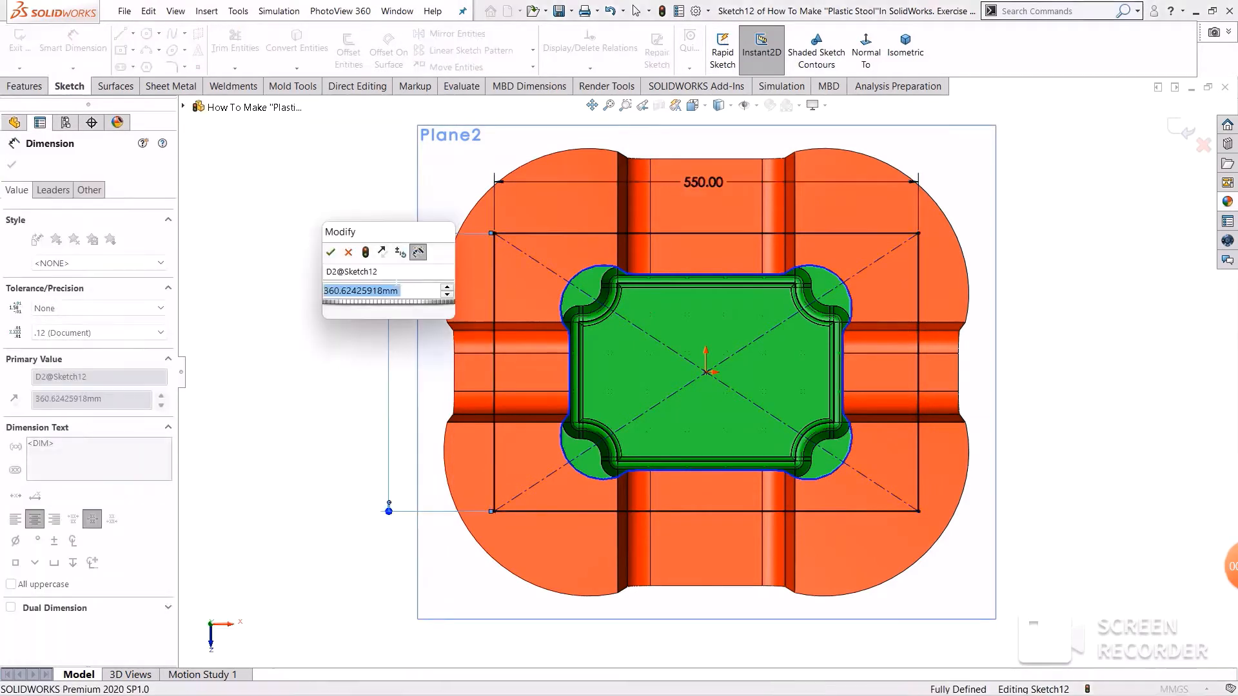
{"action": "type", "text": "3"}
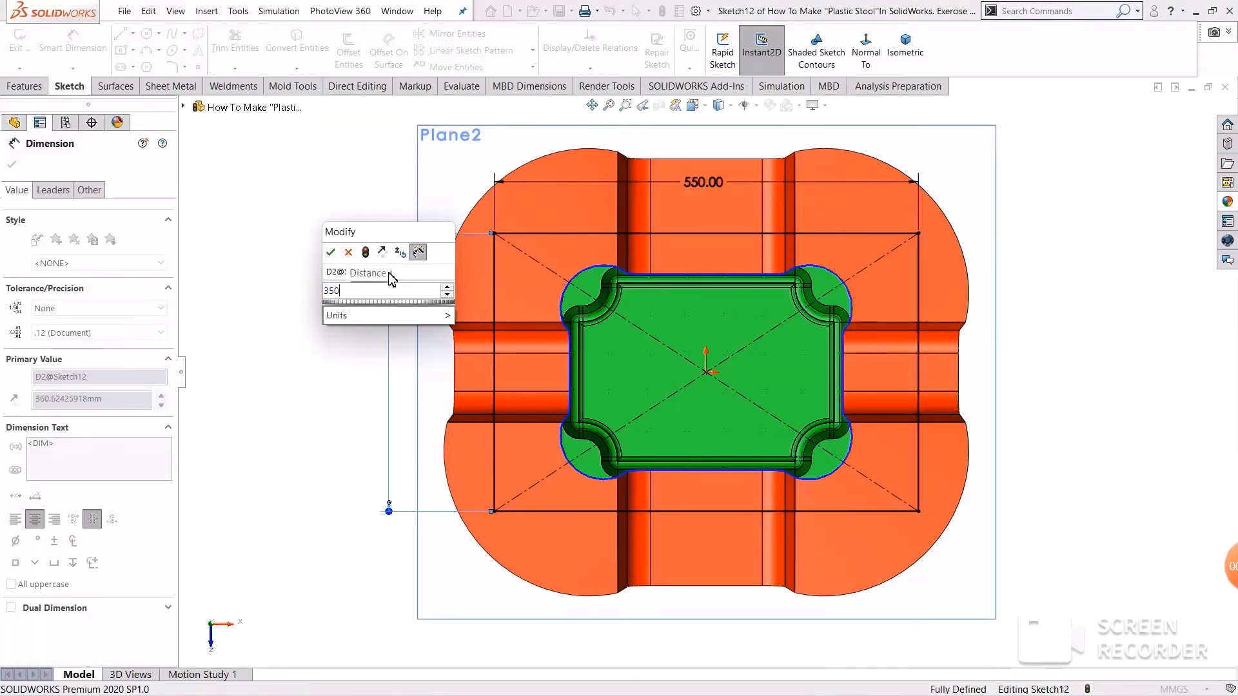
{"action": "type", "text": "50"}
{"action": "key", "text": "Return"}
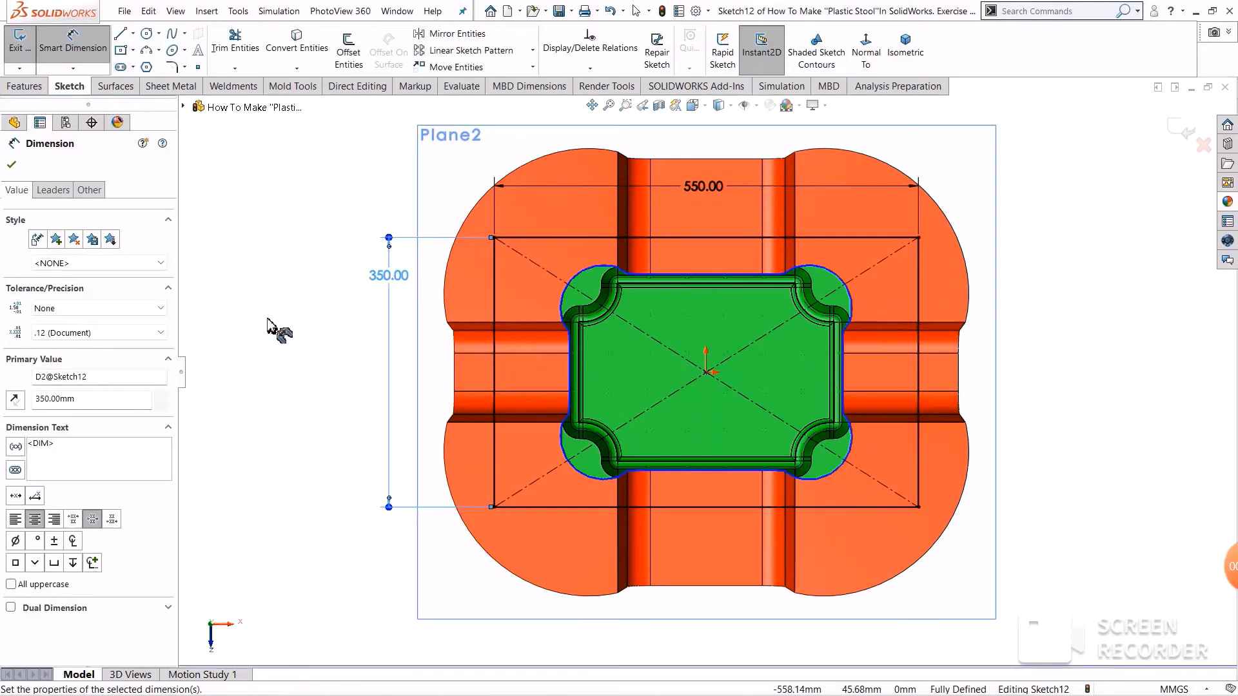
{"action": "left_click", "coordinate": [13, 166]}
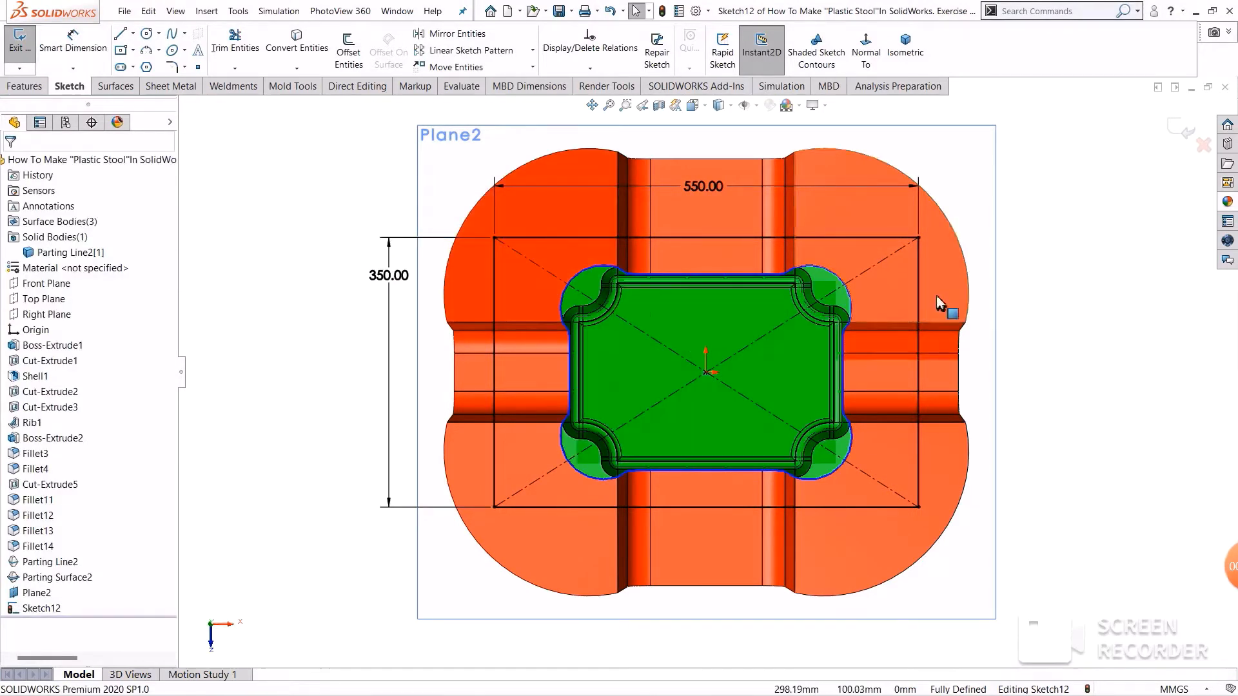
{"action": "left_click", "coordinate": [1172, 132]}
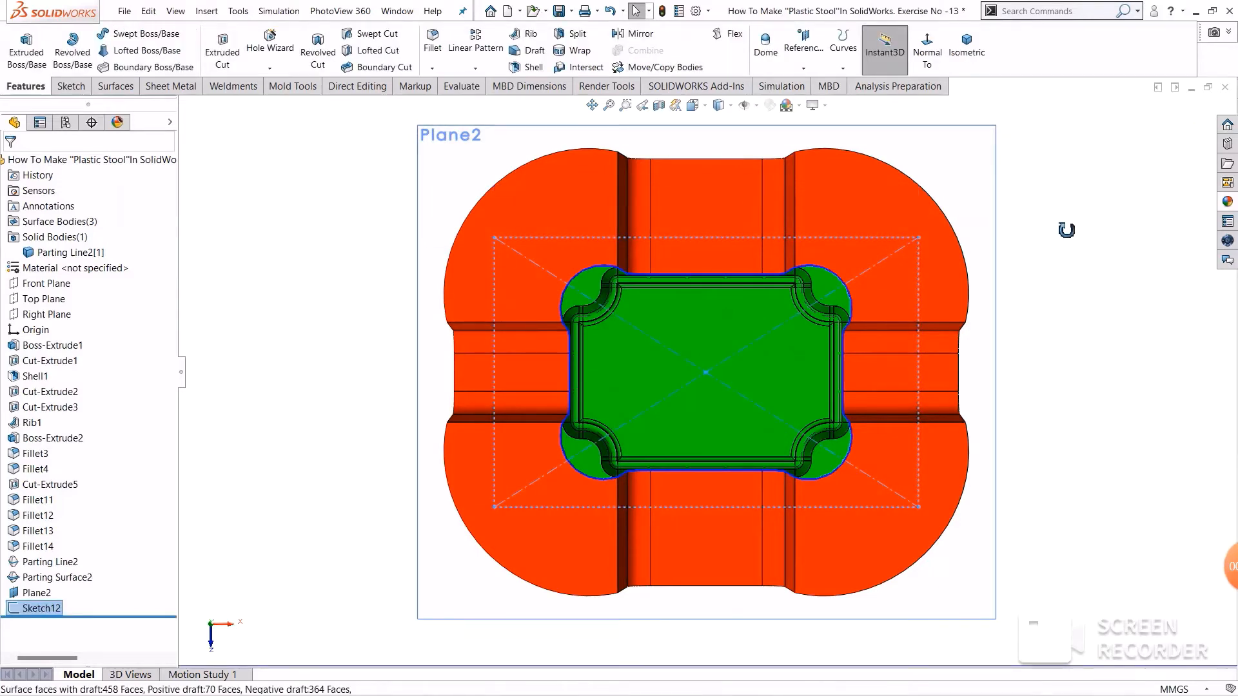
Hide the offset reference plane that carries the rectangle sketch
{"action": "middle_click_drag", "start_coordinate": [1067, 230], "coordinate": [965, 245]}
{"action": "left_click", "coordinate": [841, 249]}
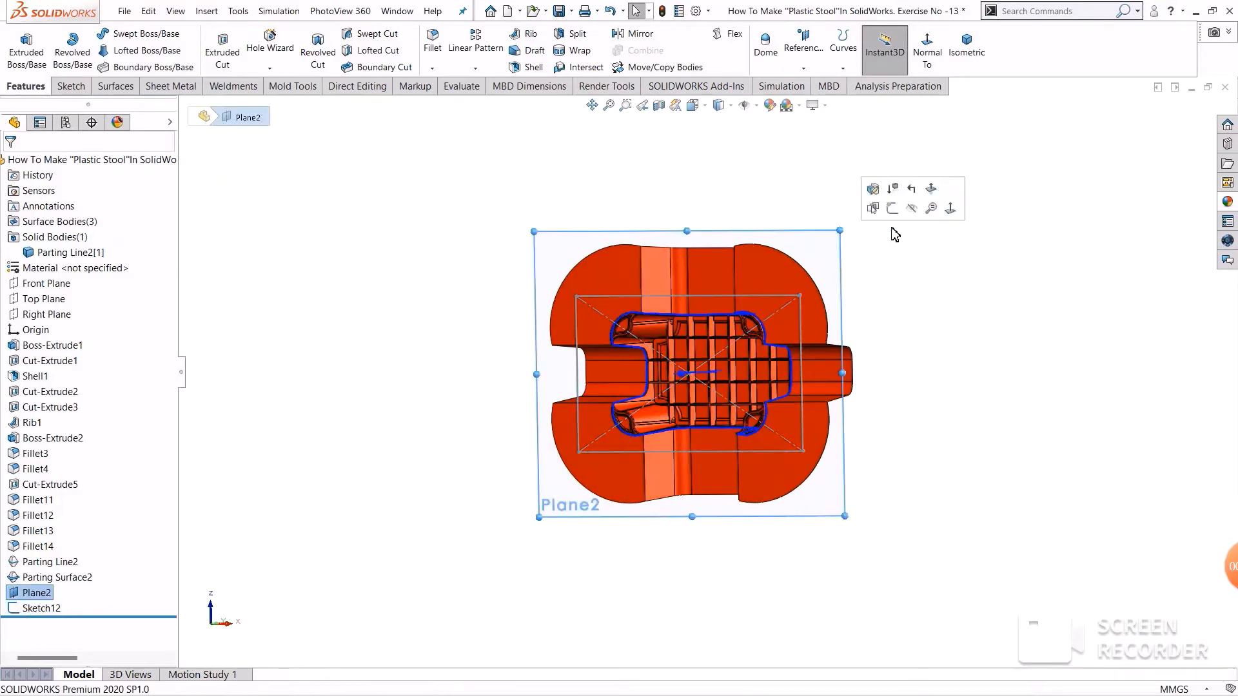
{"action": "left_click", "coordinate": [908, 281]}
{"action": "middle_click_drag", "start_coordinate": [894, 306], "coordinate": [782, 261]}
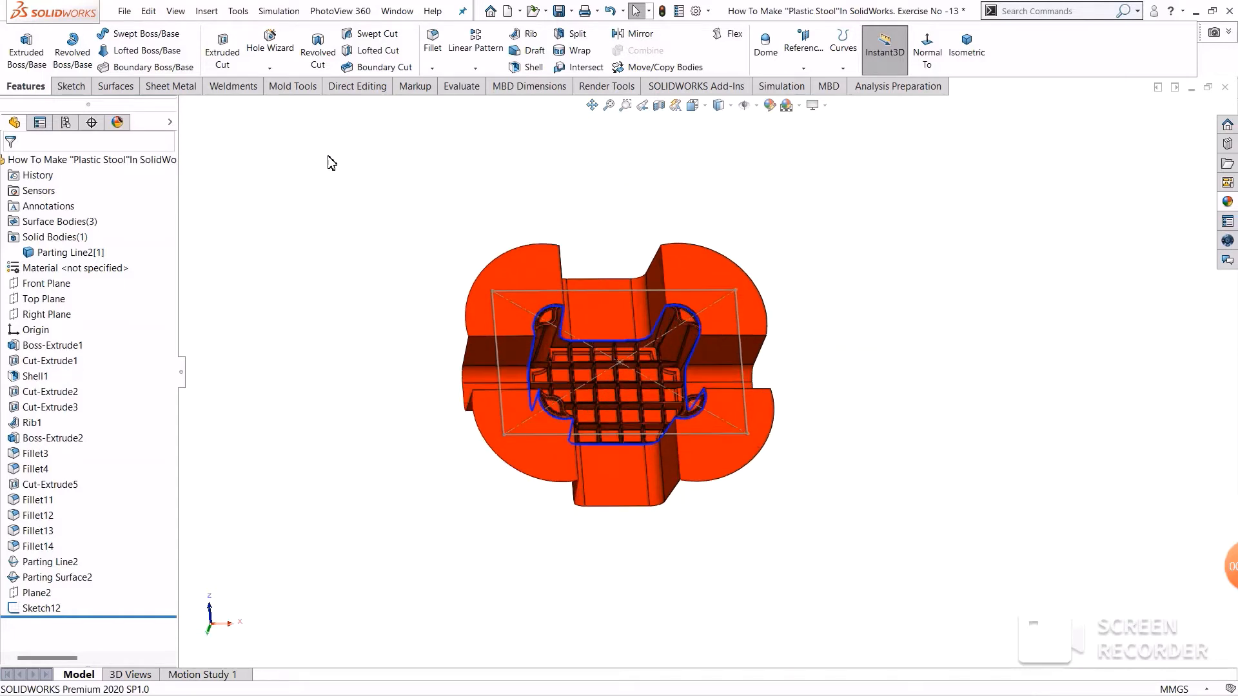